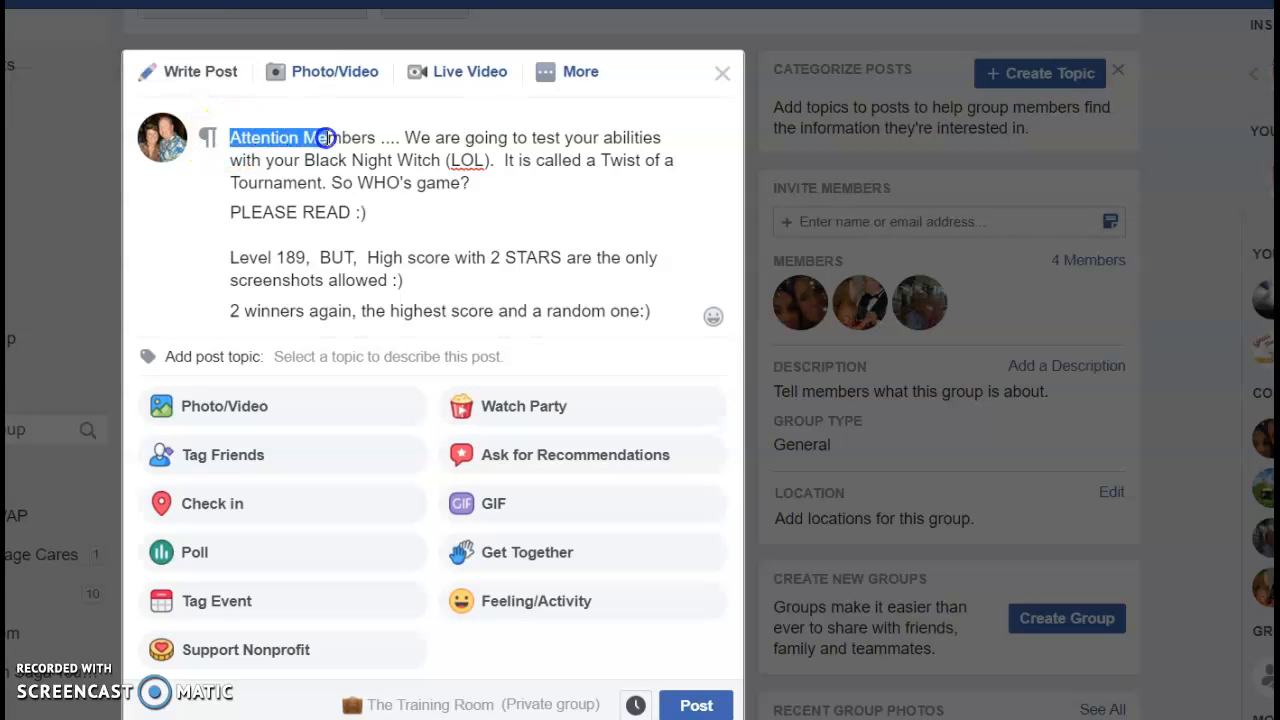
# Apply the H1 heading style to the opening paragraph containing "Attention Members"
pyautogui.moveTo(381, 138); pyautogui.dragTo(383, 138)
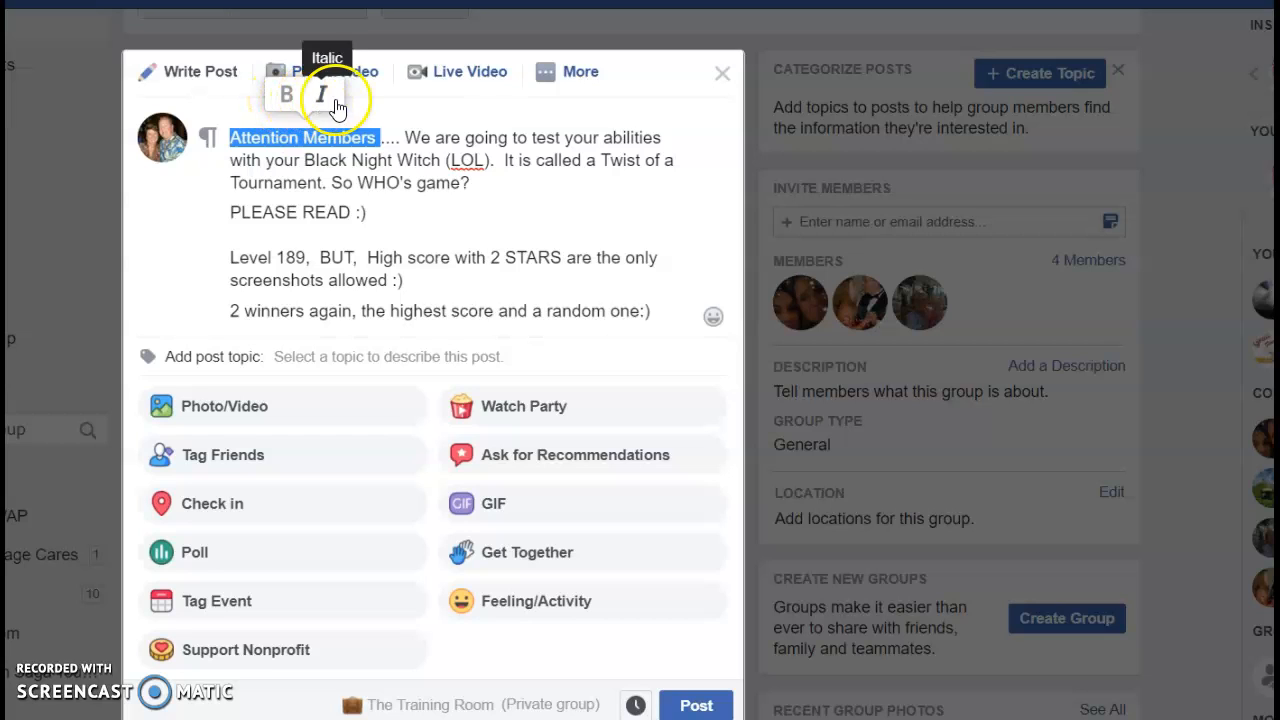
pyautogui.moveTo(210, 150)
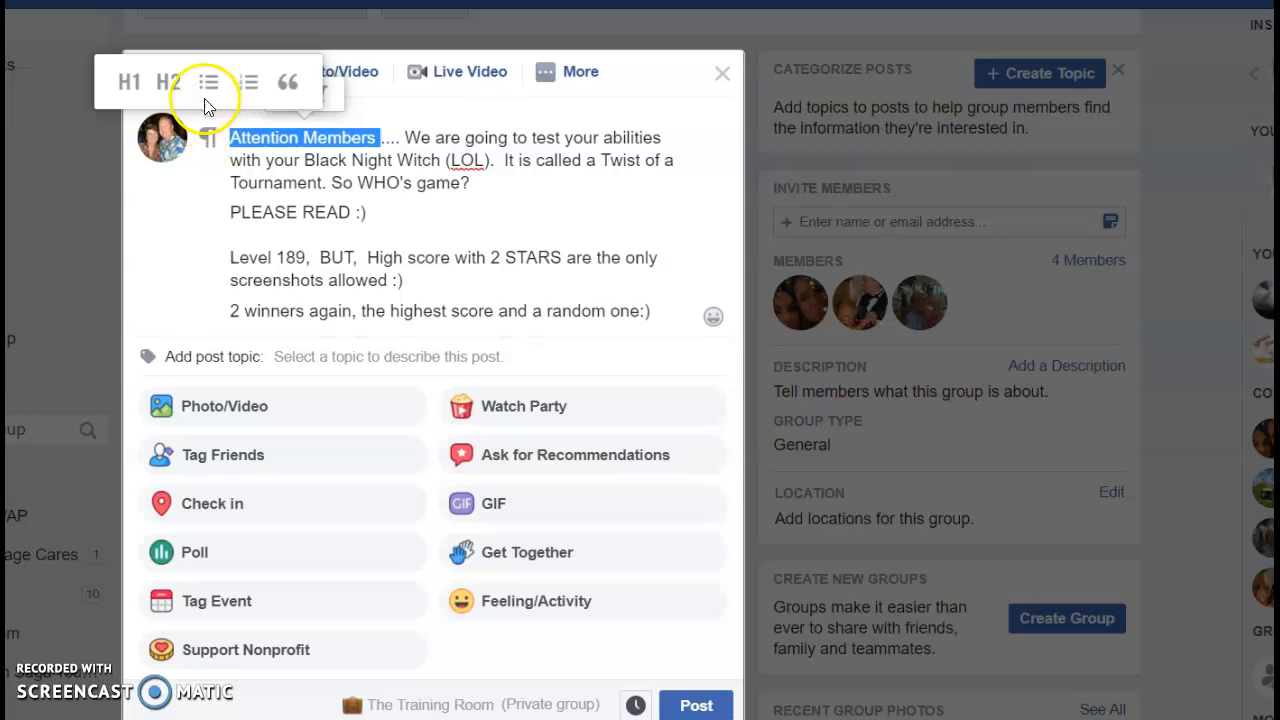
pyautogui.click(129, 85)
pyautogui.click(176, 226)
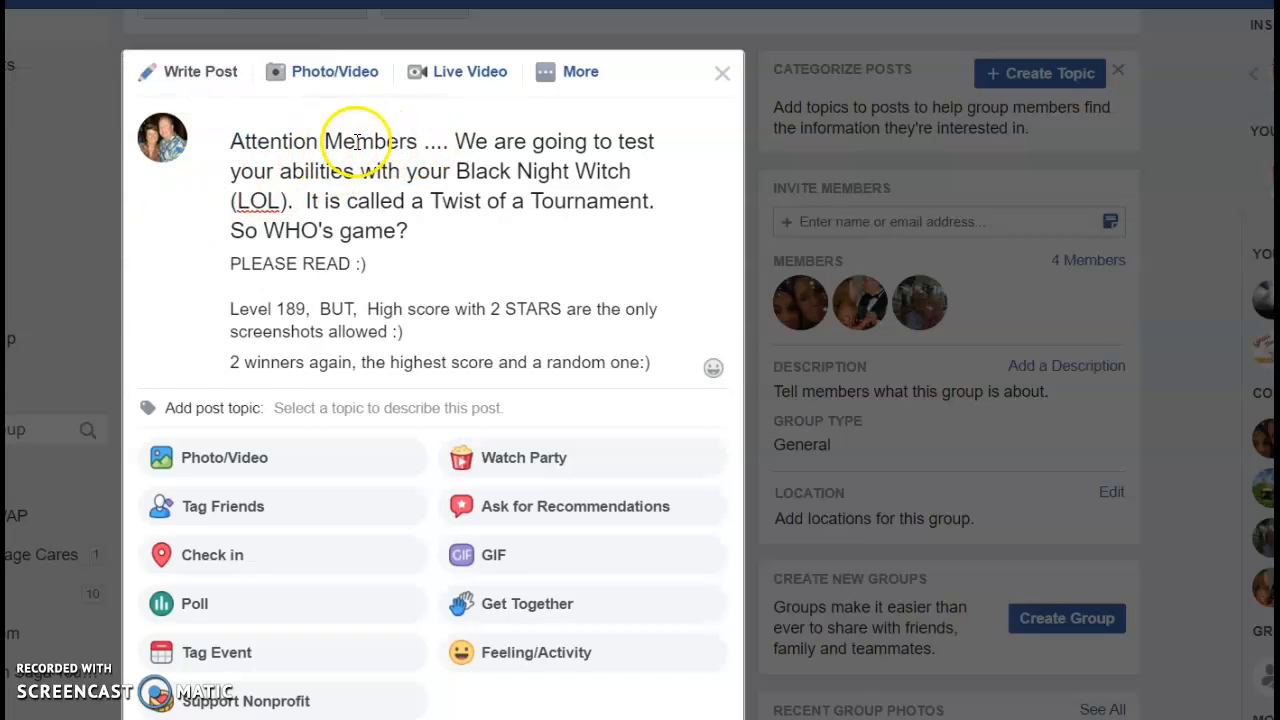
# Change the "Attention Members" paragraph's style to H2
pyautogui.moveTo(418, 141); pyautogui.dragTo(228, 141)
pyautogui.click(205, 143)
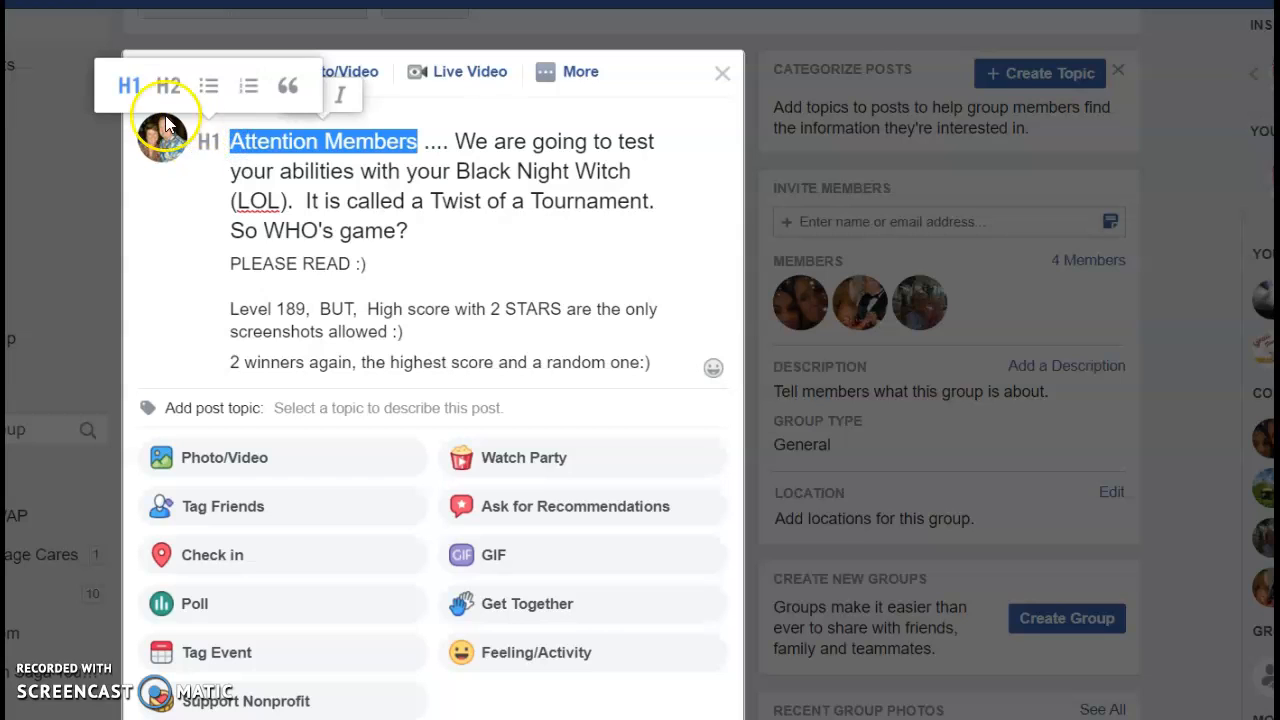
pyautogui.click(172, 222)
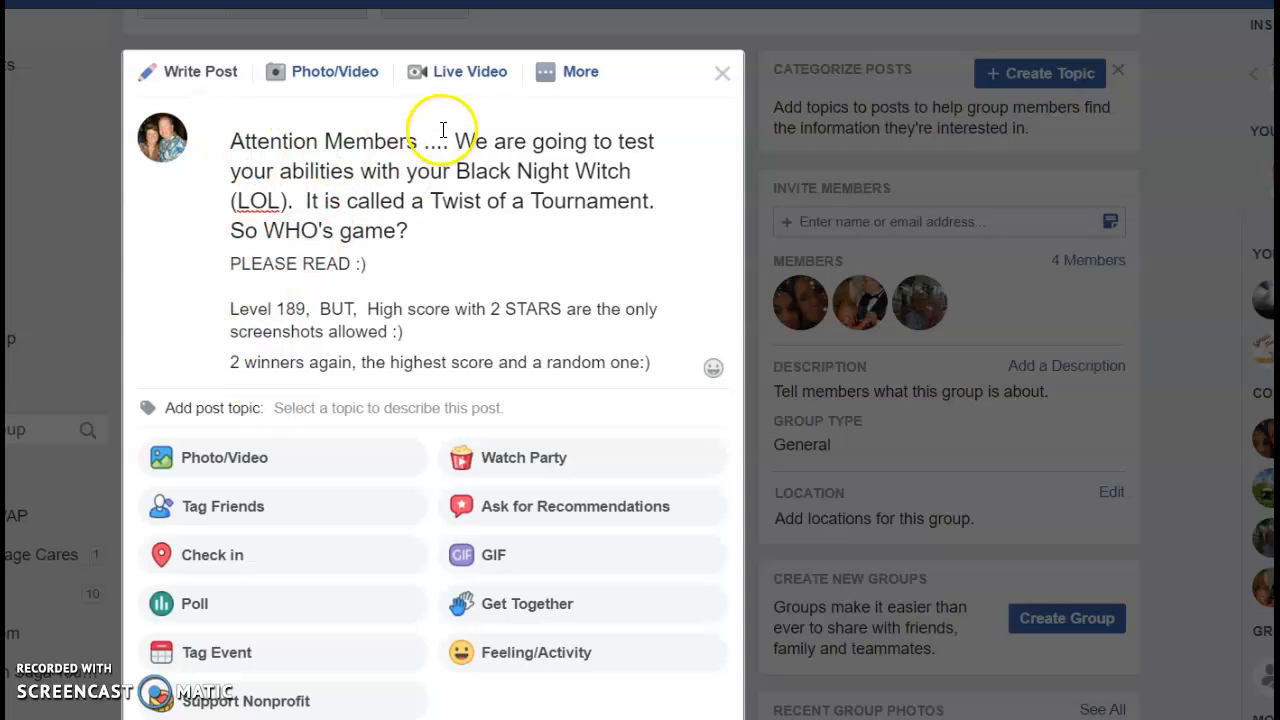
pyautogui.moveTo(423, 143); pyautogui.dragTo(229, 141)
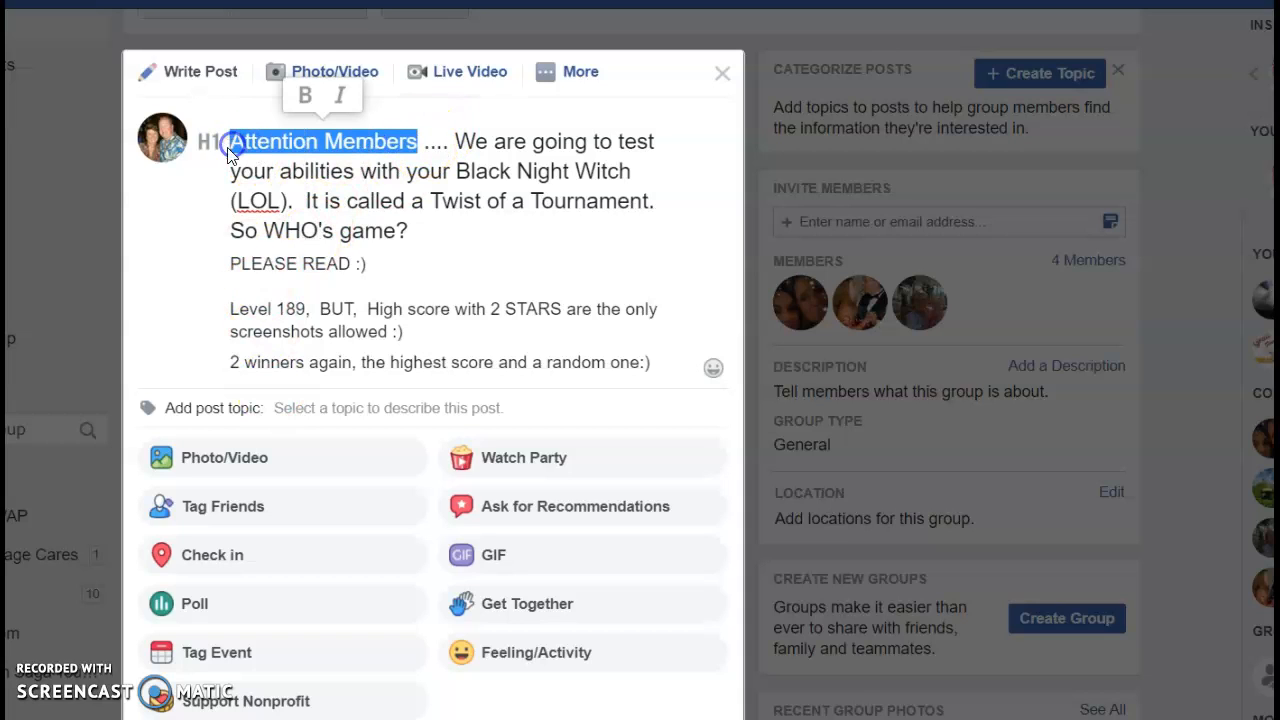
pyautogui.click(170, 86)
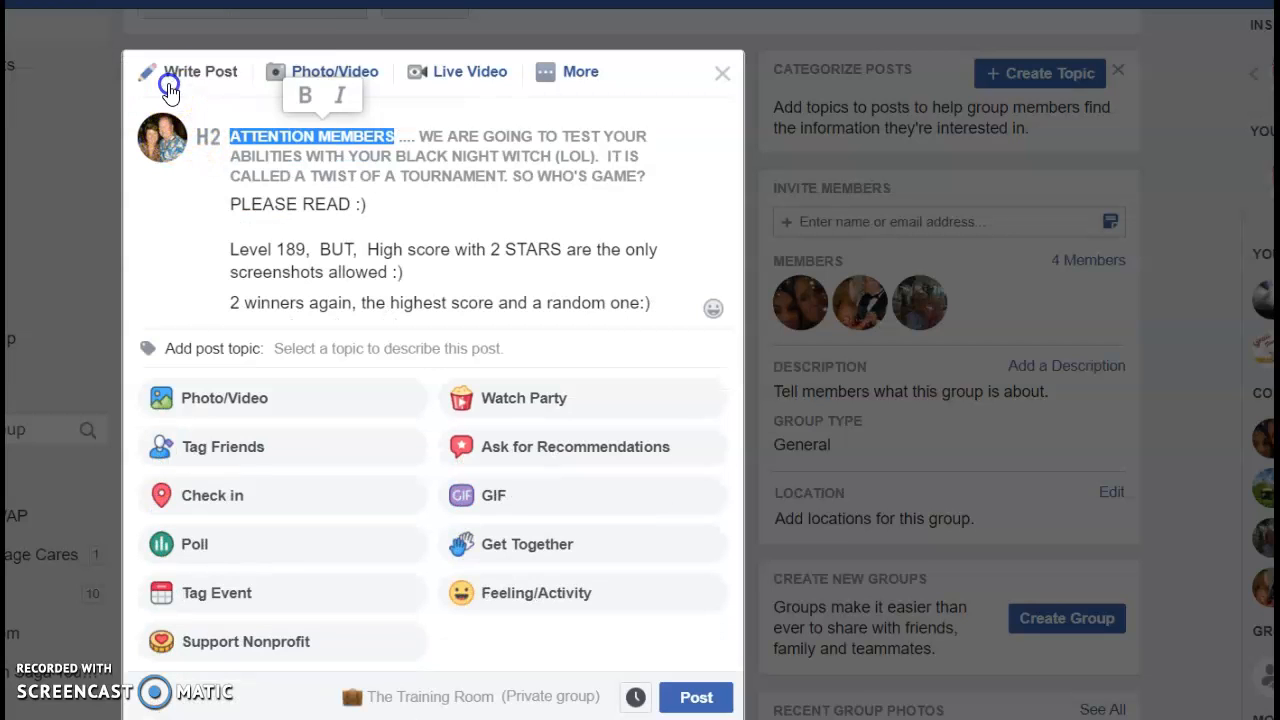
pyautogui.click(189, 203)
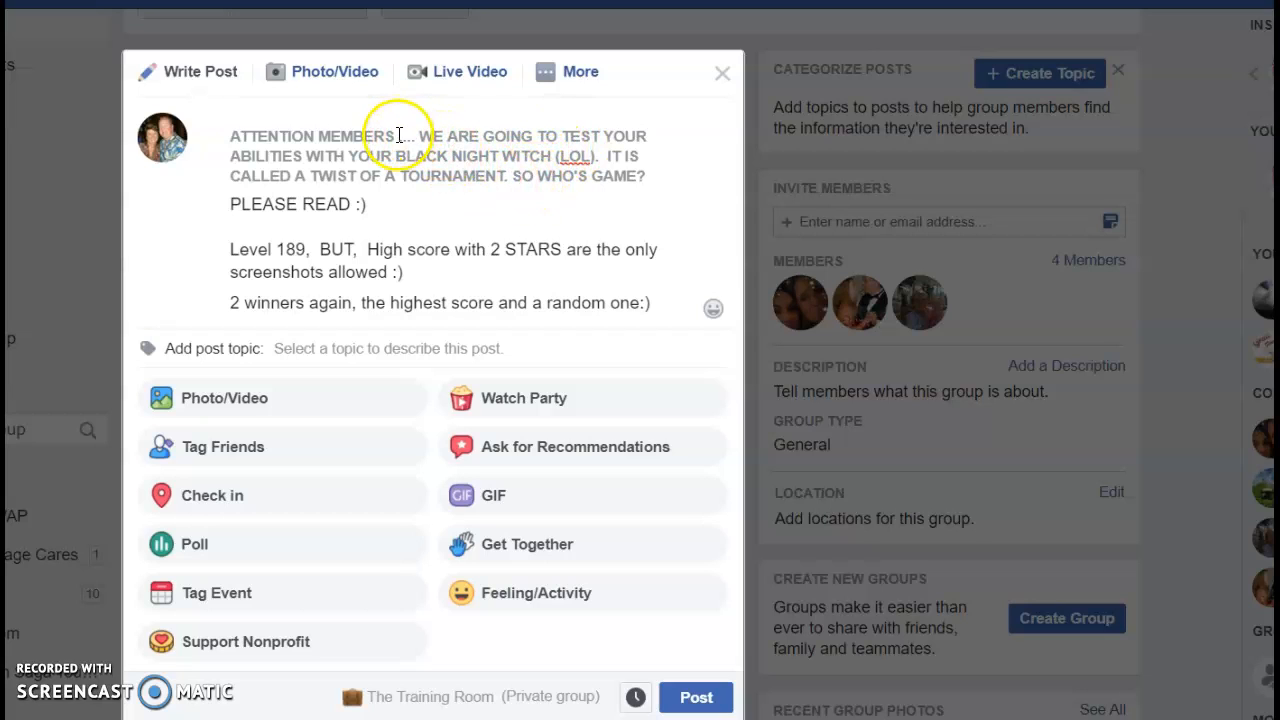
# Try toggling bold on the words "Attention Members" within the H2 paragraph
pyautogui.moveTo(390, 131); pyautogui.dragTo(230, 138)
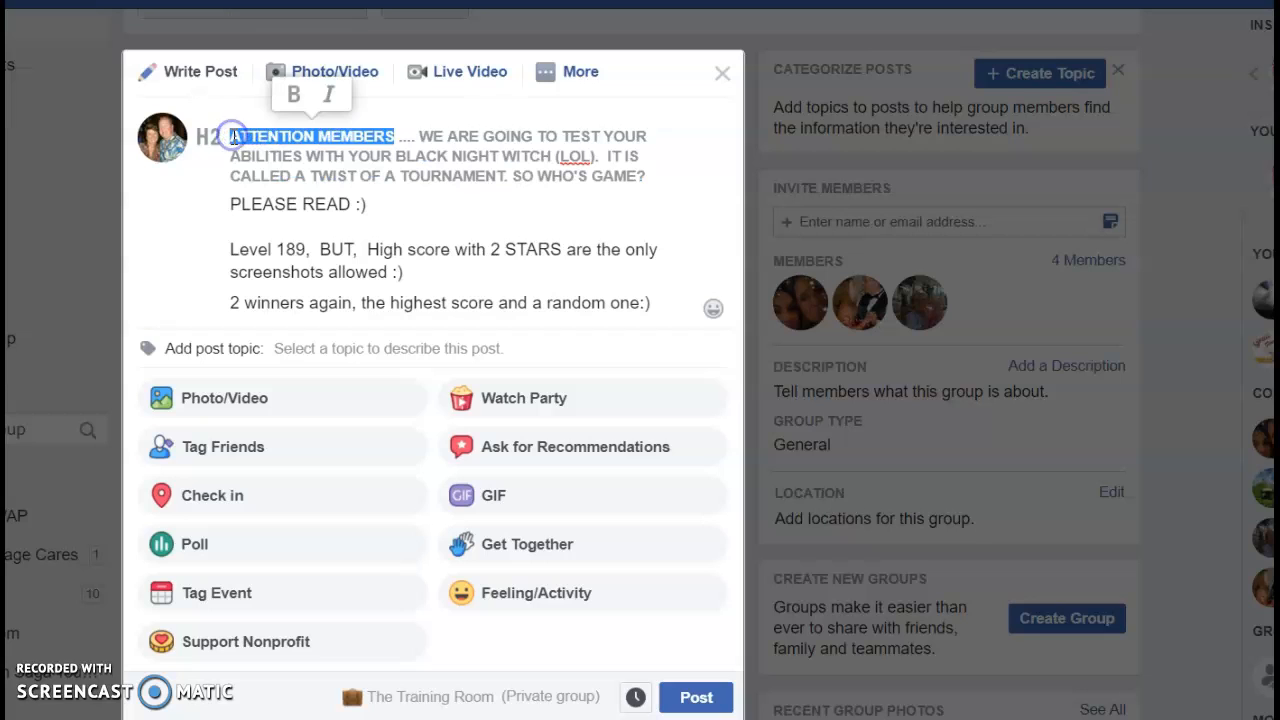
pyautogui.click(291, 99)
pyautogui.click(178, 208)
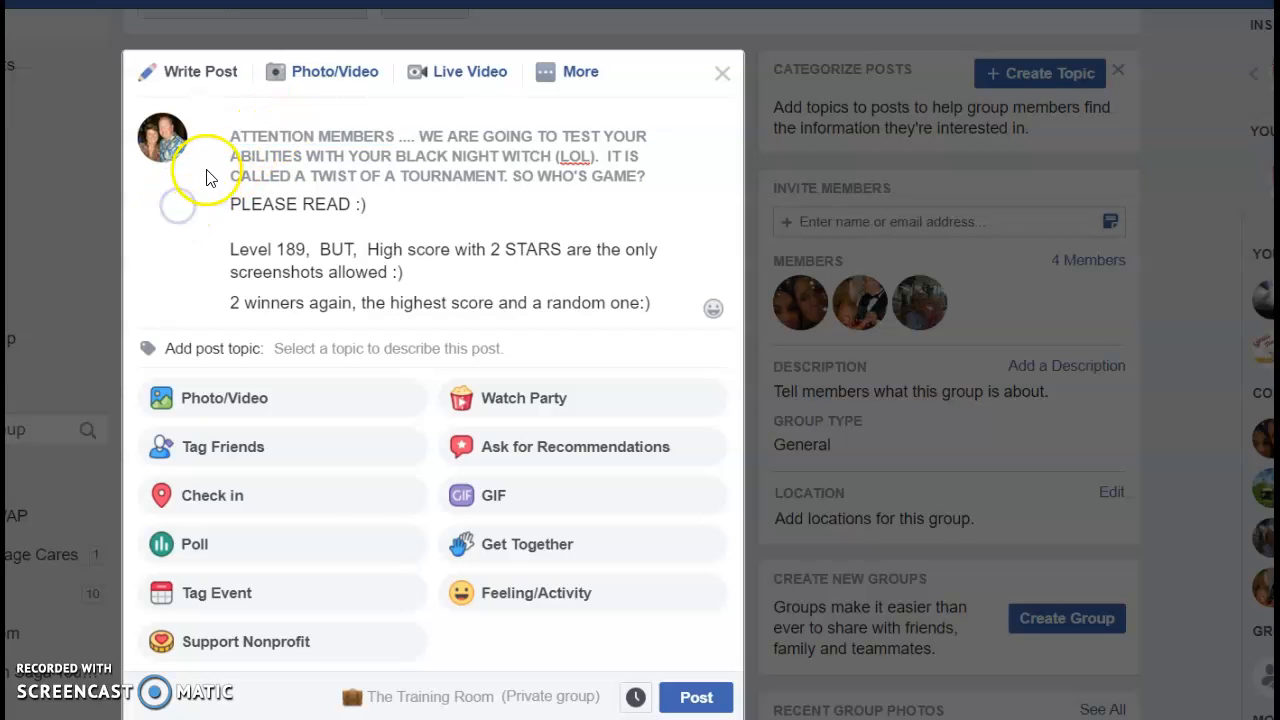
pyautogui.moveTo(397, 136); pyautogui.dragTo(230, 135)
pyautogui.click(296, 94)
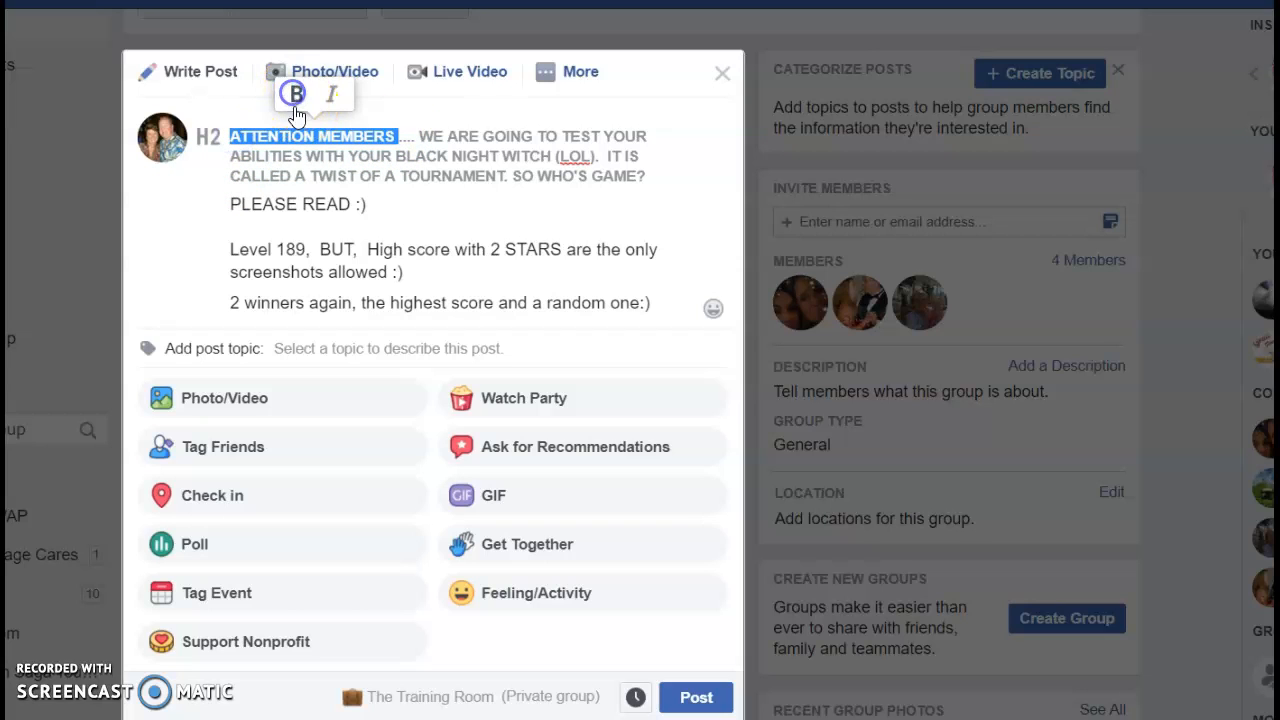
pyautogui.click(184, 209)
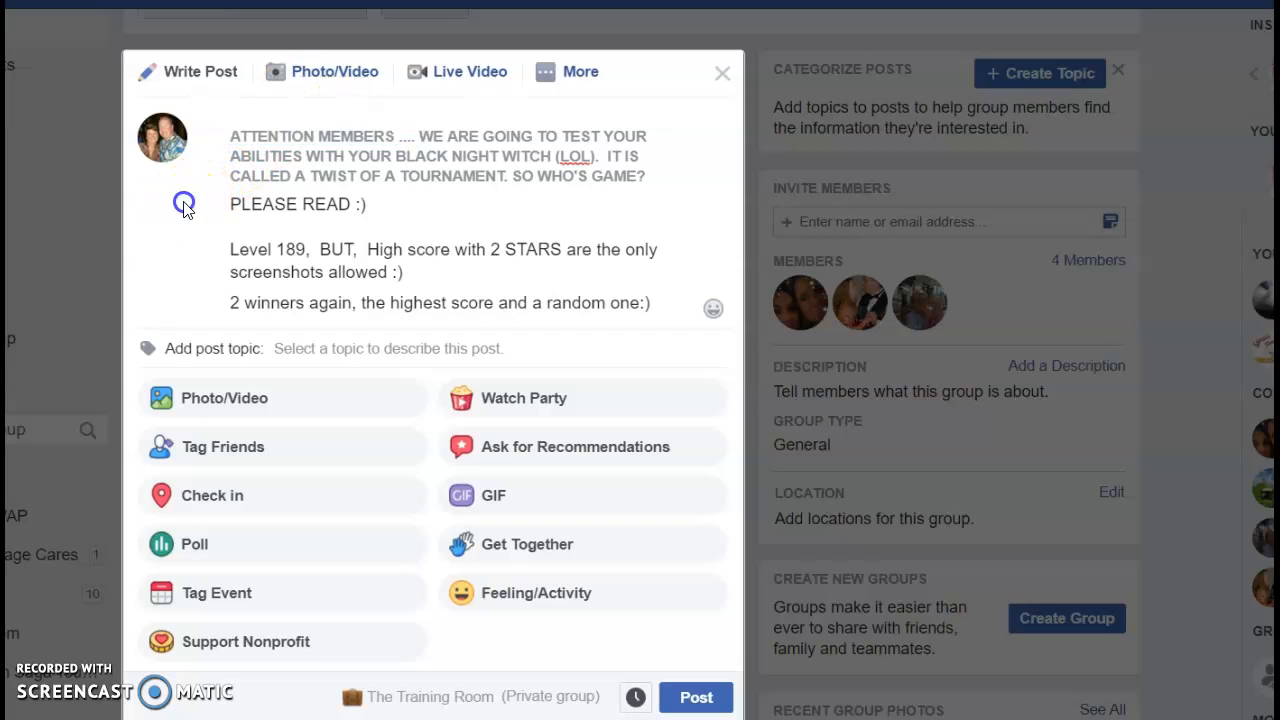
pyautogui.click(408, 208)
# Switch the opening "Attention Members" paragraph back to the H1 heading style
pyautogui.moveTo(395, 134); pyautogui.dragTo(292, 131)
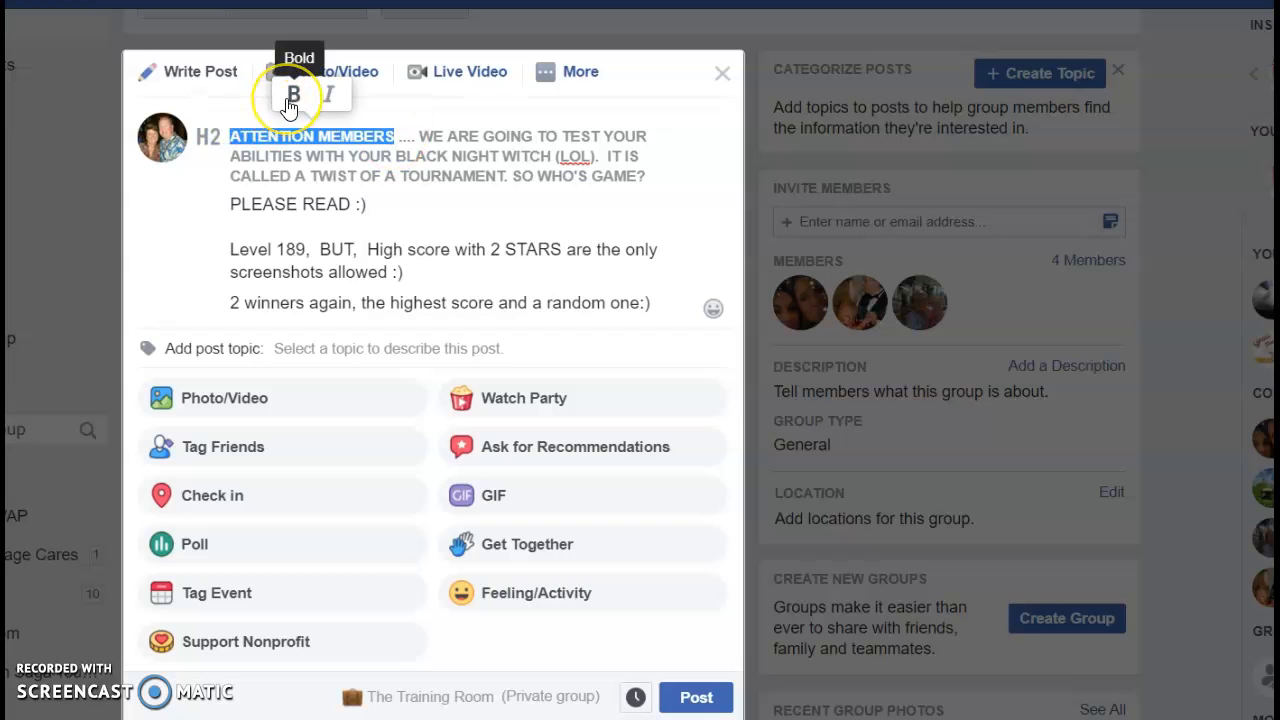
pyautogui.click(207, 136)
pyautogui.click(120, 86)
pyautogui.click(183, 230)
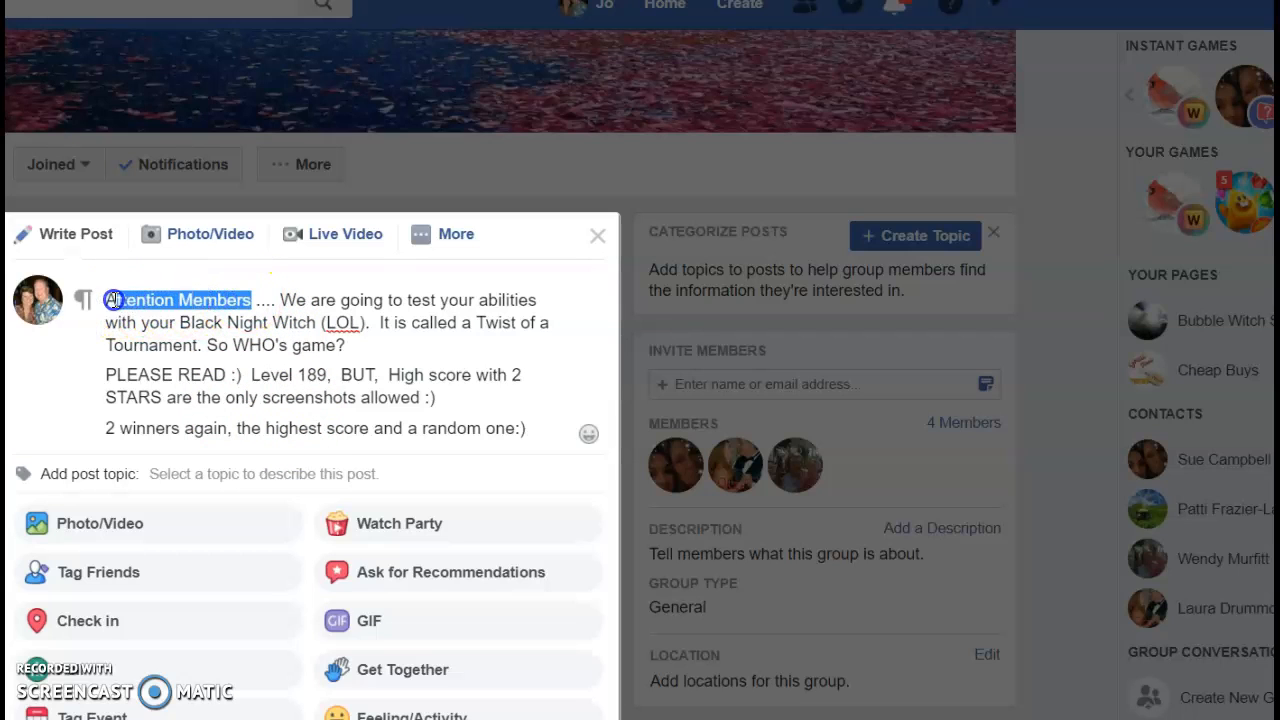
# Make the words "Attention Members" bold in the plain opening paragraph
pyautogui.moveTo(105, 300); pyautogui.dragTo(103, 300)
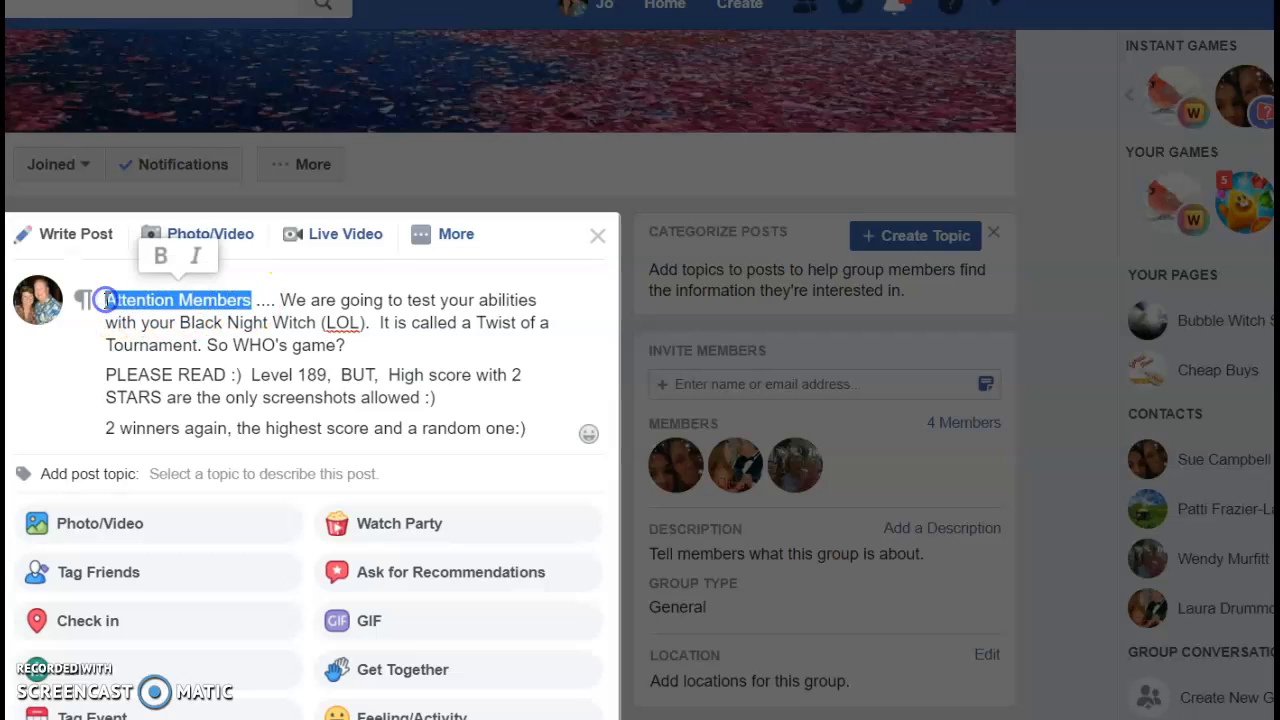
pyautogui.click(163, 258)
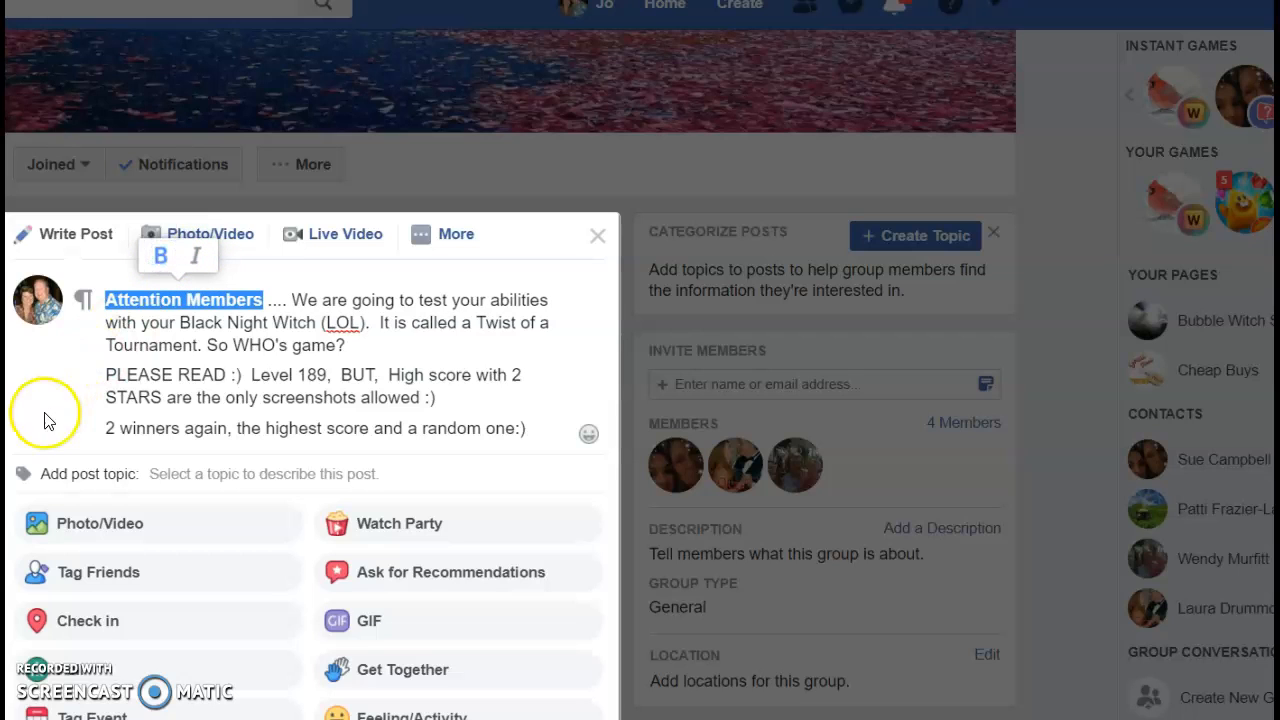
pyautogui.click(33, 424)
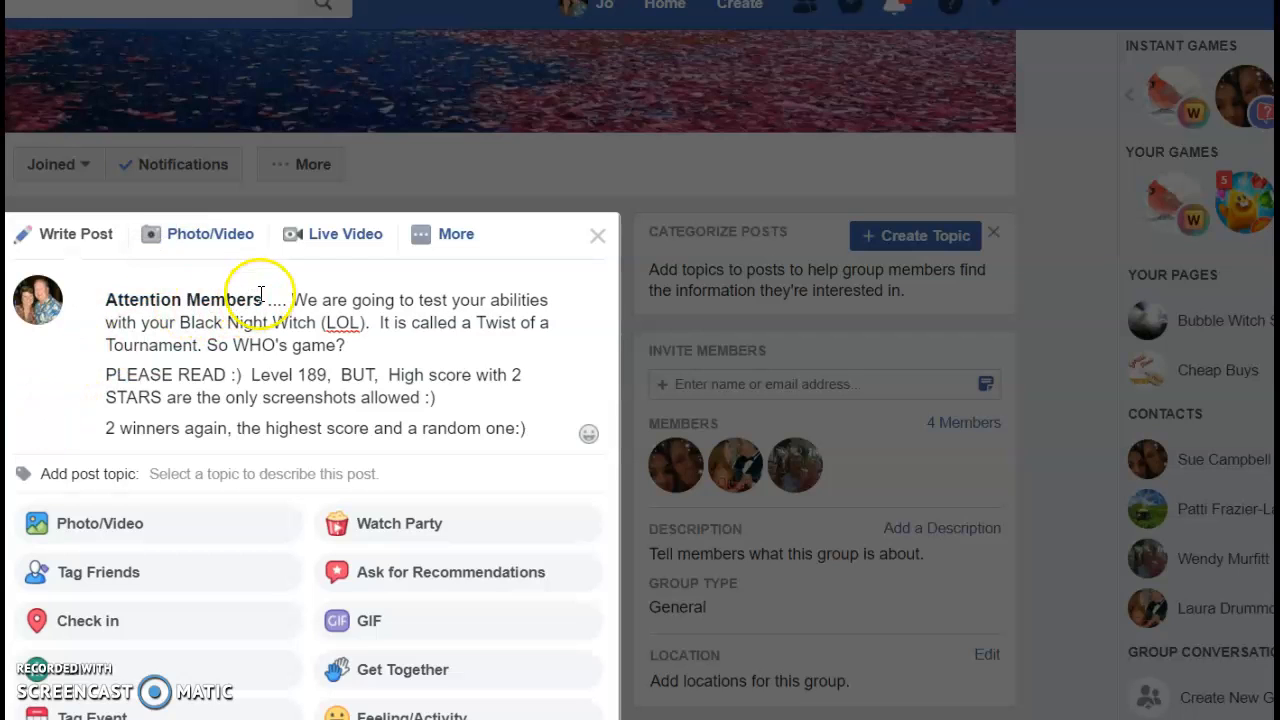
# Apply the H1 heading style to the opening paragraph with the bold "Attention Members" text
pyautogui.moveTo(245, 298); pyautogui.dragTo(107, 297)
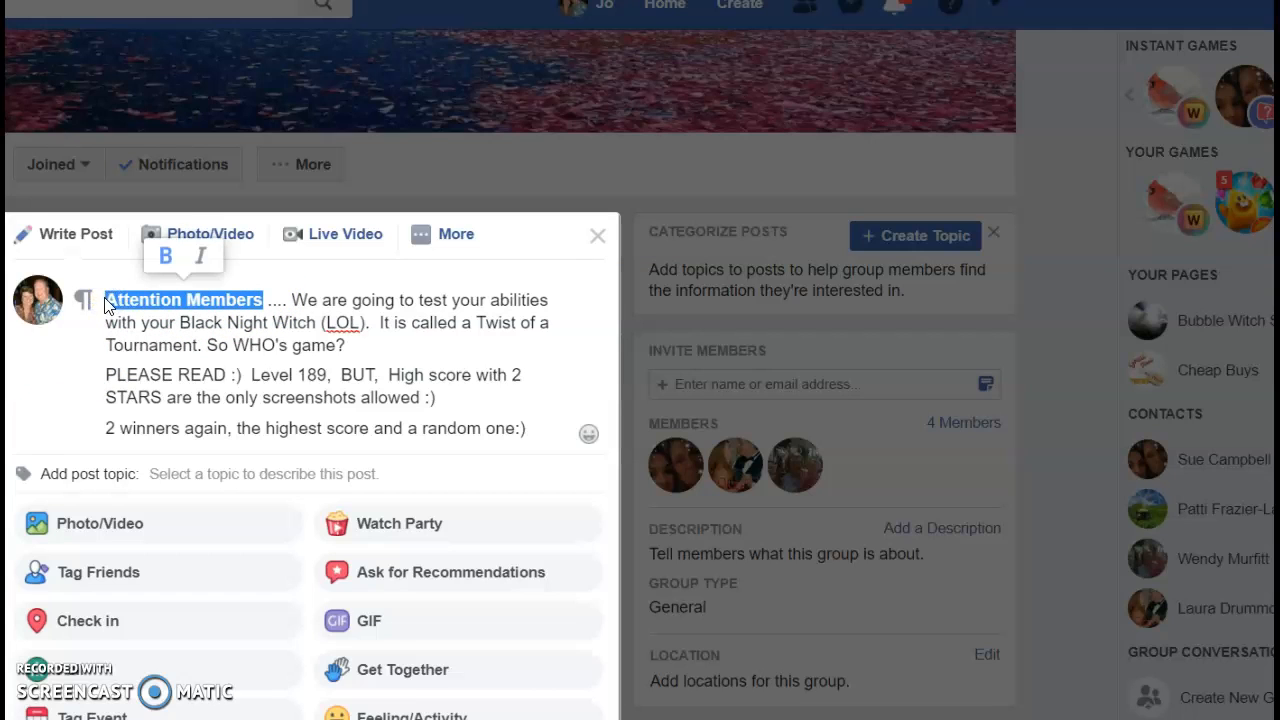
pyautogui.moveTo(95, 310)
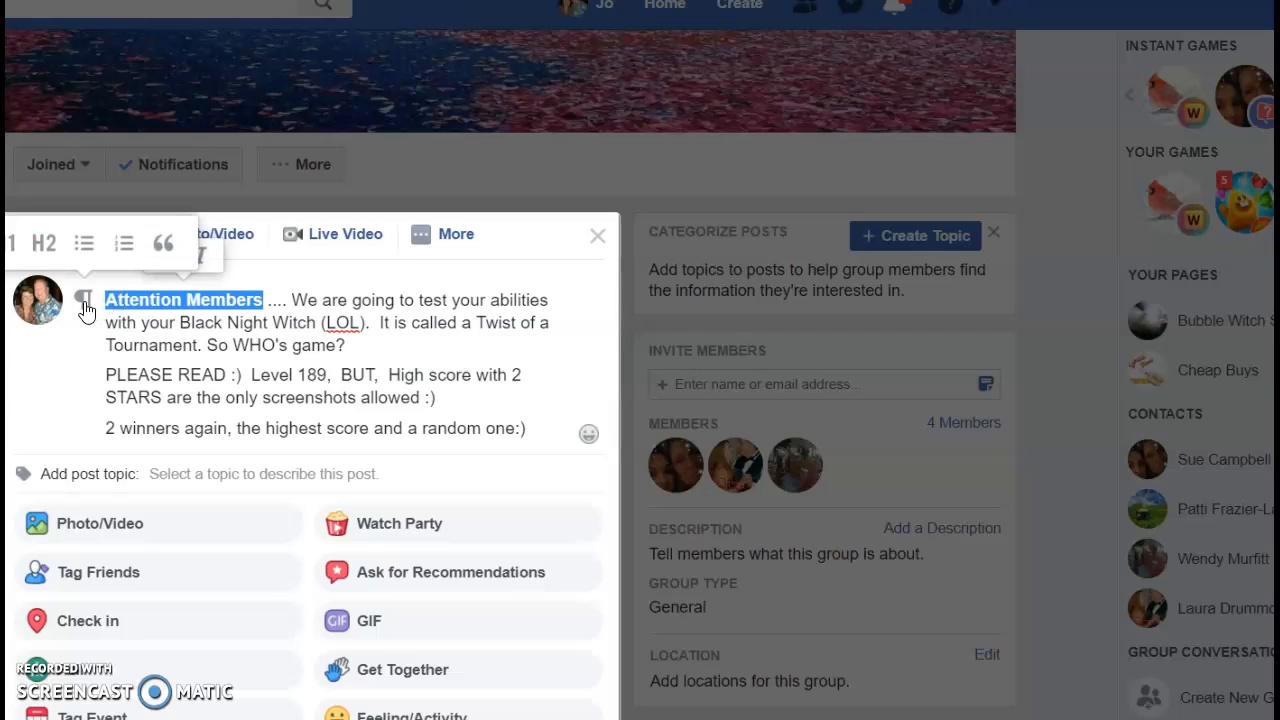
pyautogui.click(17, 247)
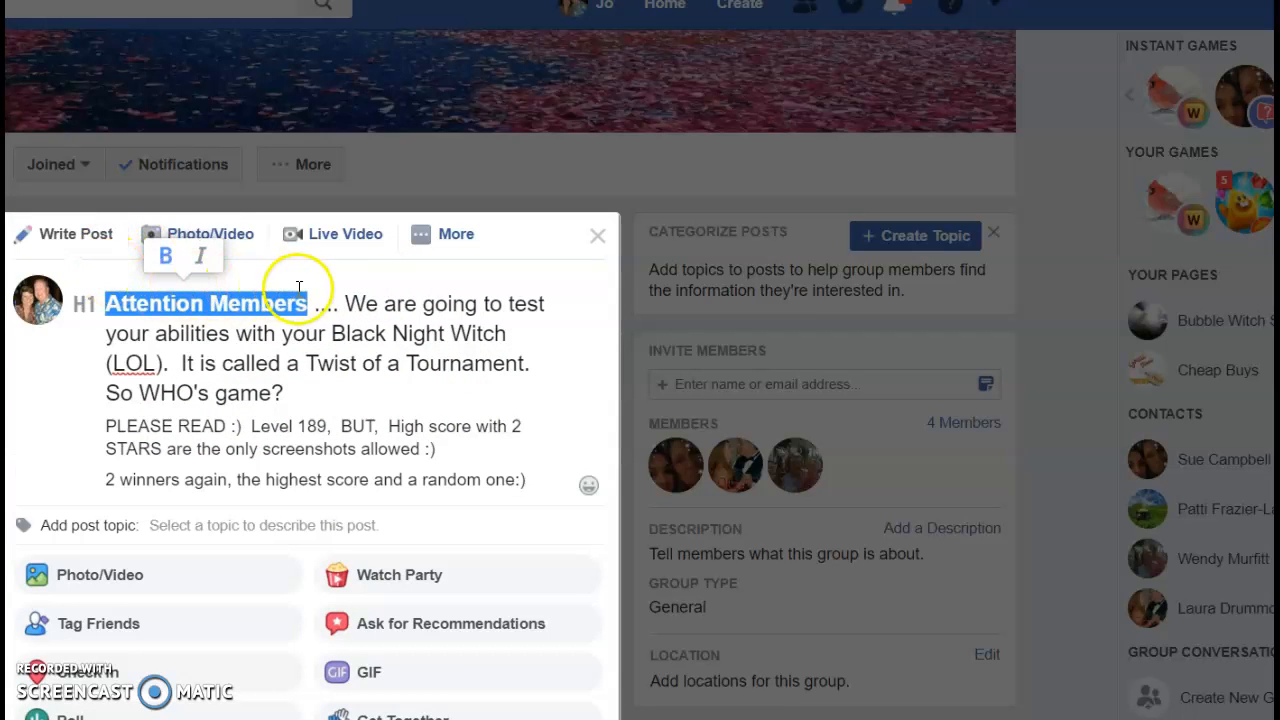
pyautogui.click(345, 392)
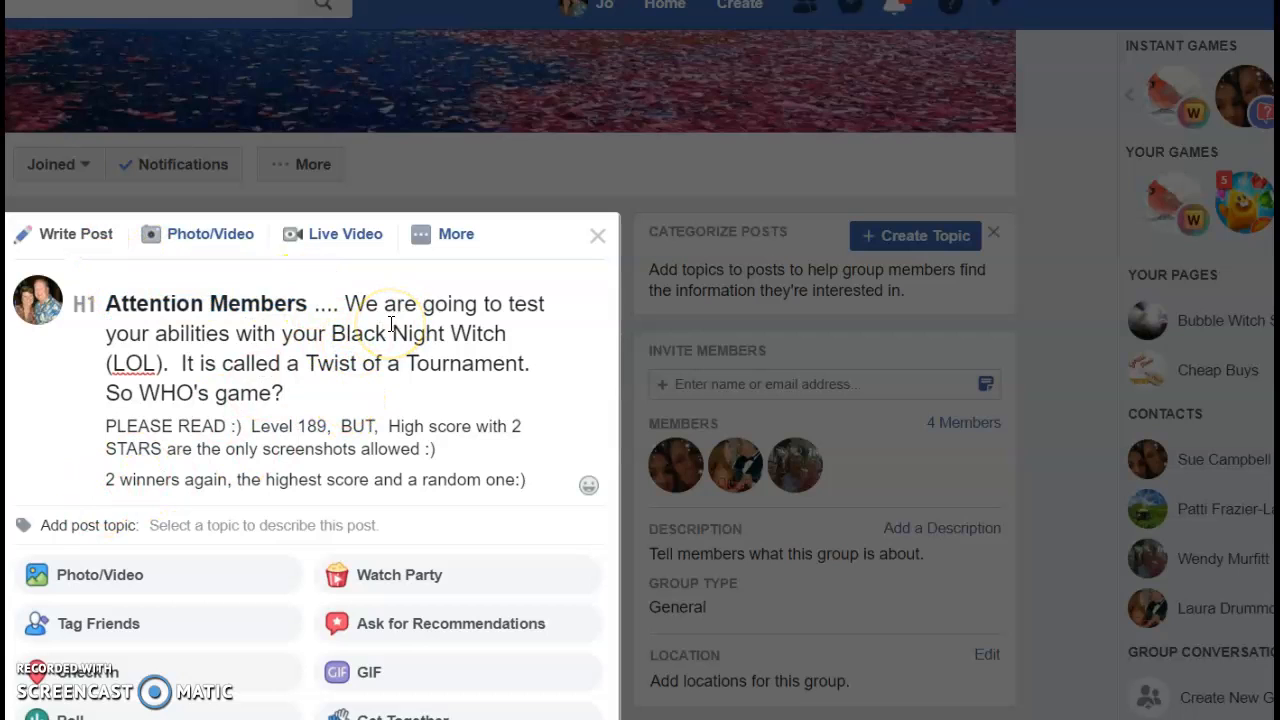
# Format the phrase "Twist of a Tournament" as bold and italic
pyautogui.click(312, 363)
pyautogui.moveTo(312, 363); pyautogui.dragTo(530, 364)
pyautogui.click(396, 320)
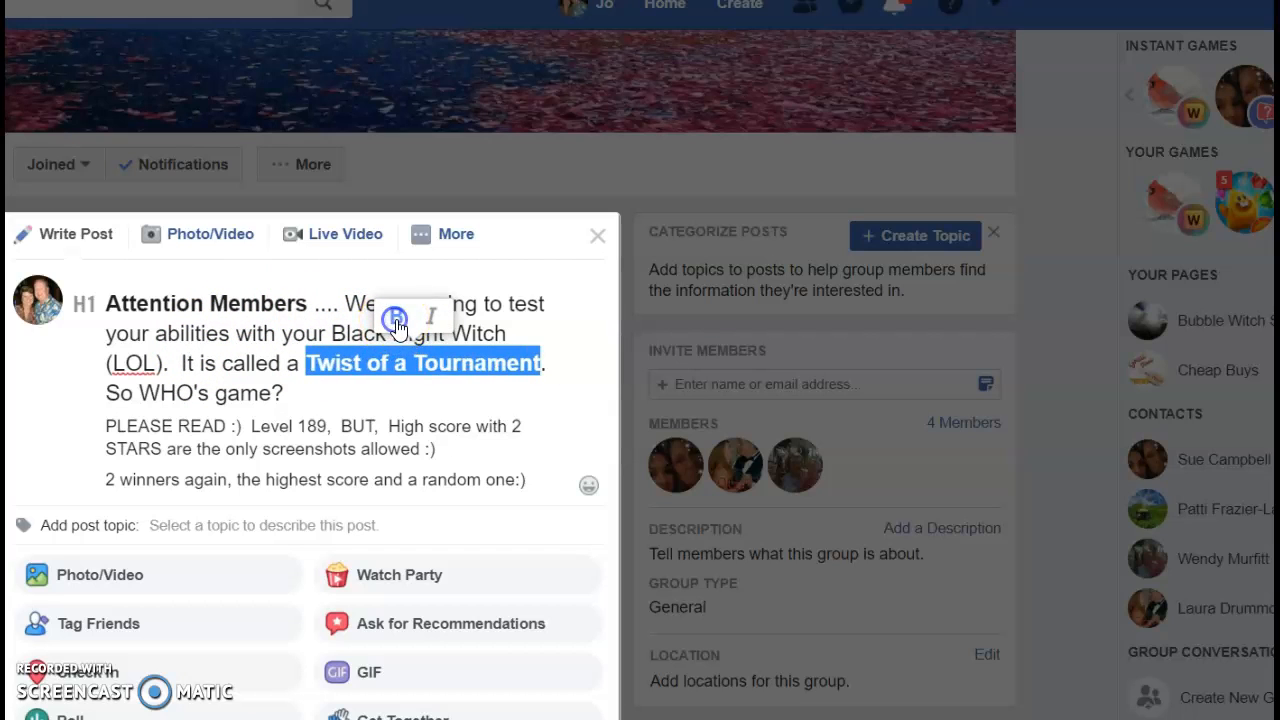
pyautogui.click(432, 318)
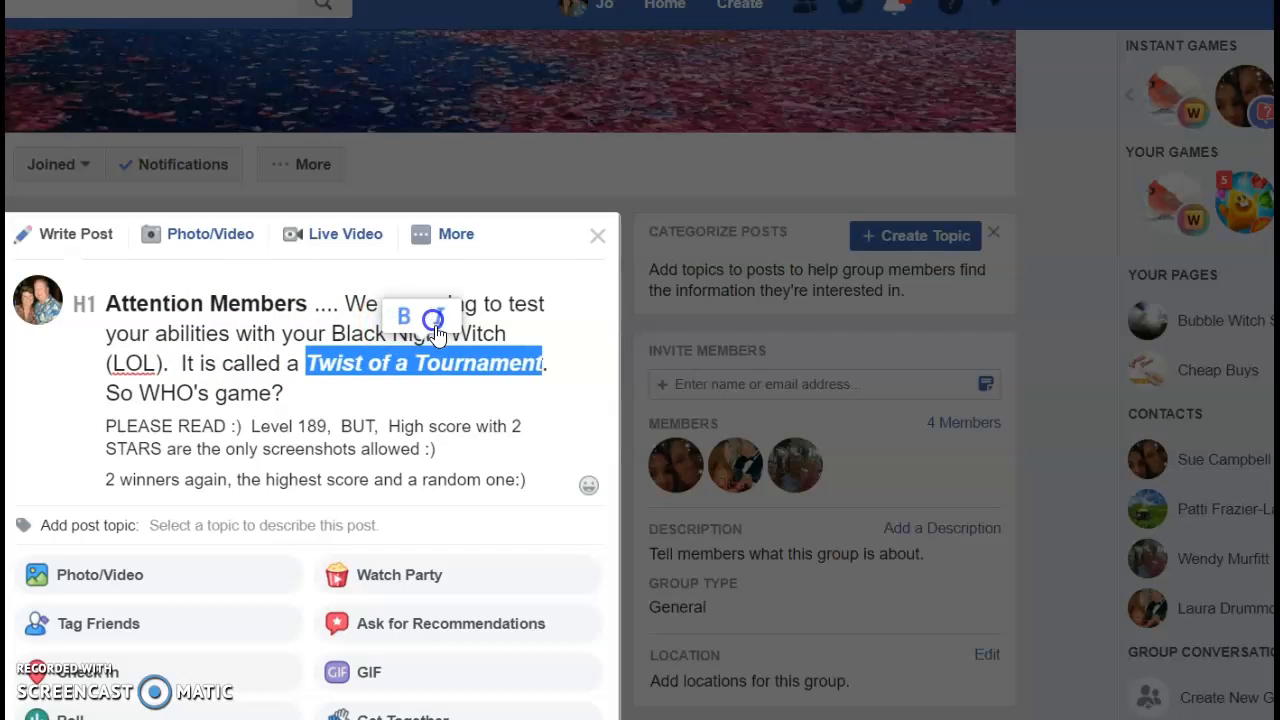
pyautogui.click(567, 395)
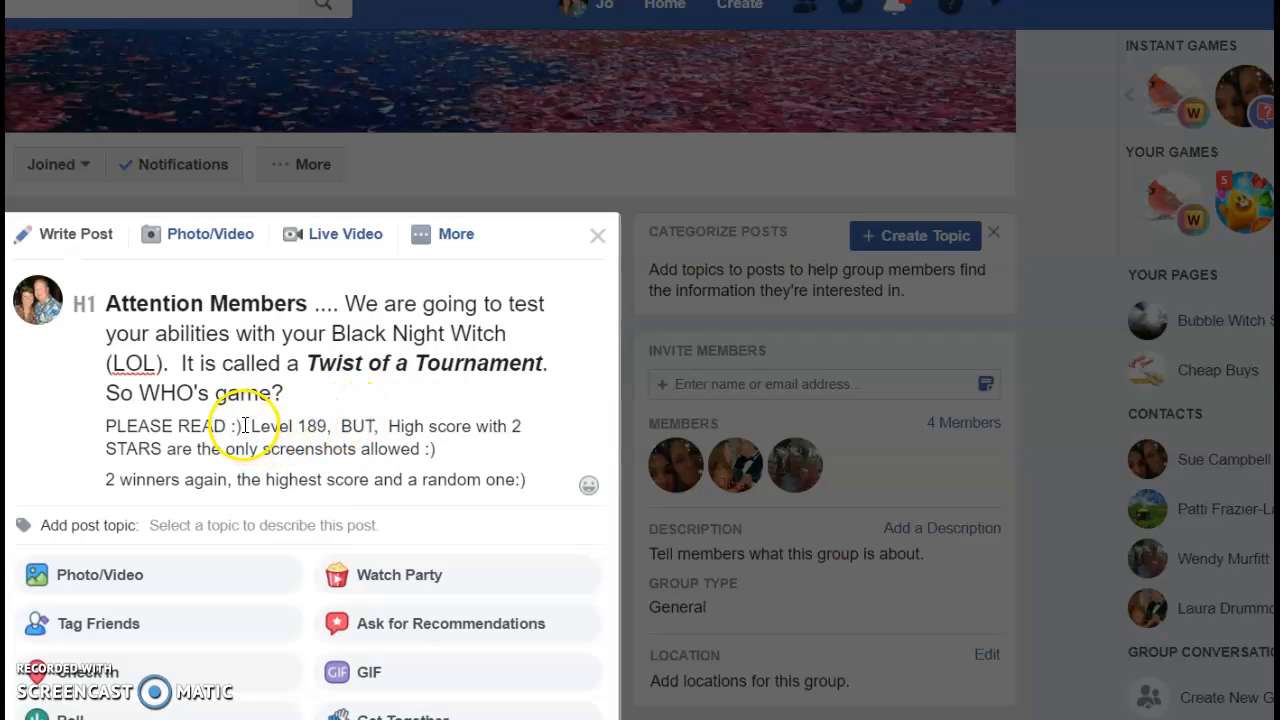
# Make "PLEASE READ :)" bold at the start of the second paragraph
pyautogui.moveTo(231, 426); pyautogui.dragTo(135, 426)
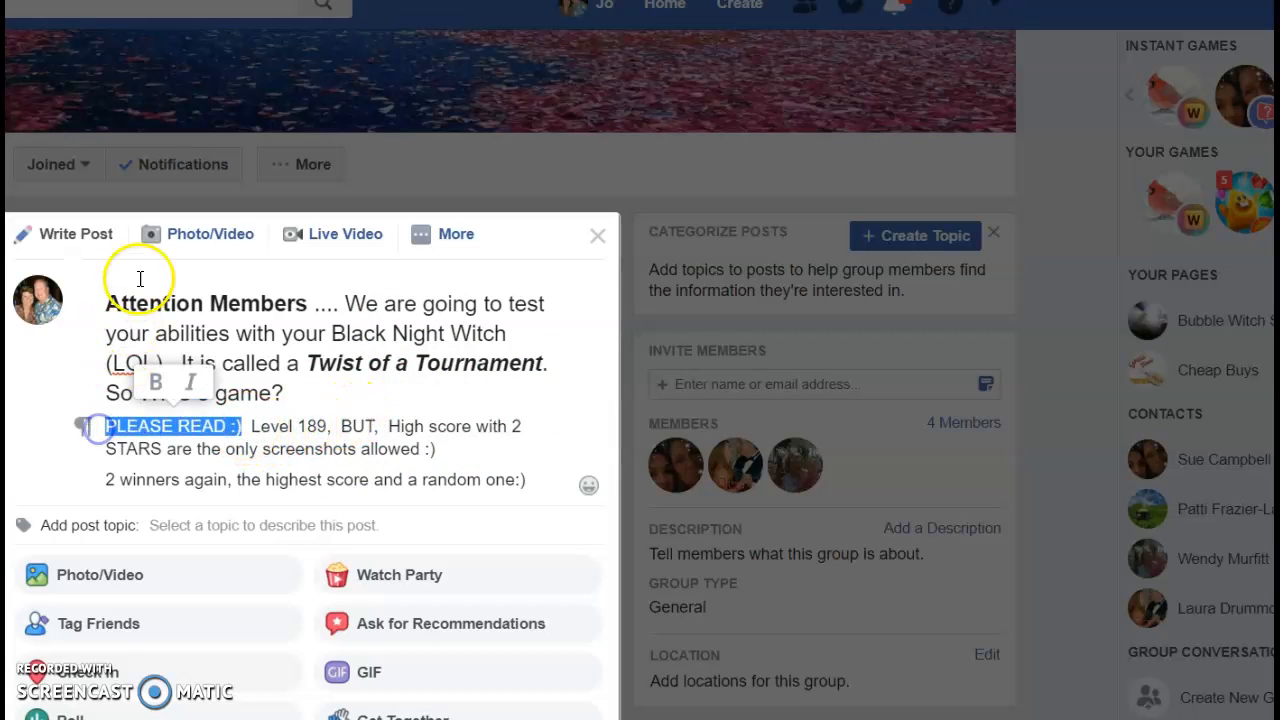
pyautogui.click(157, 388)
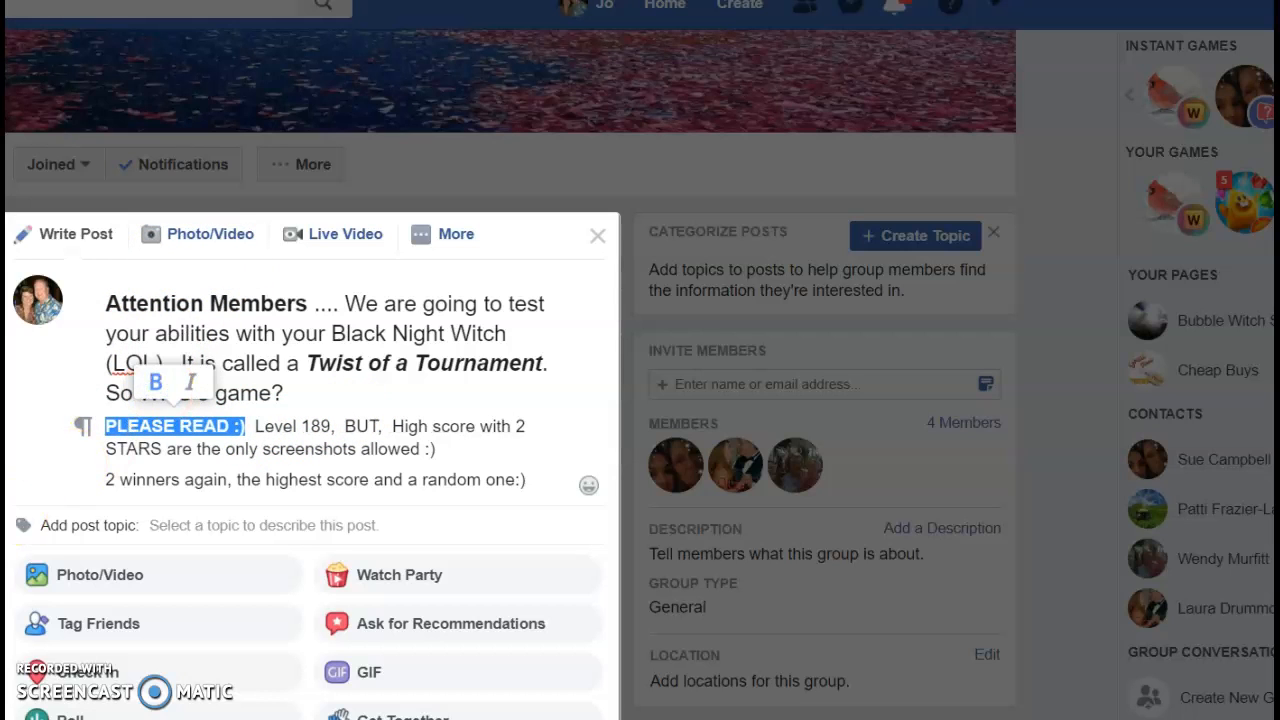
pyautogui.click(548, 392)
# Apply the H2 heading style to the paragraph beginning with "PLEASE READ"
pyautogui.scroll(-2, 535, 412)
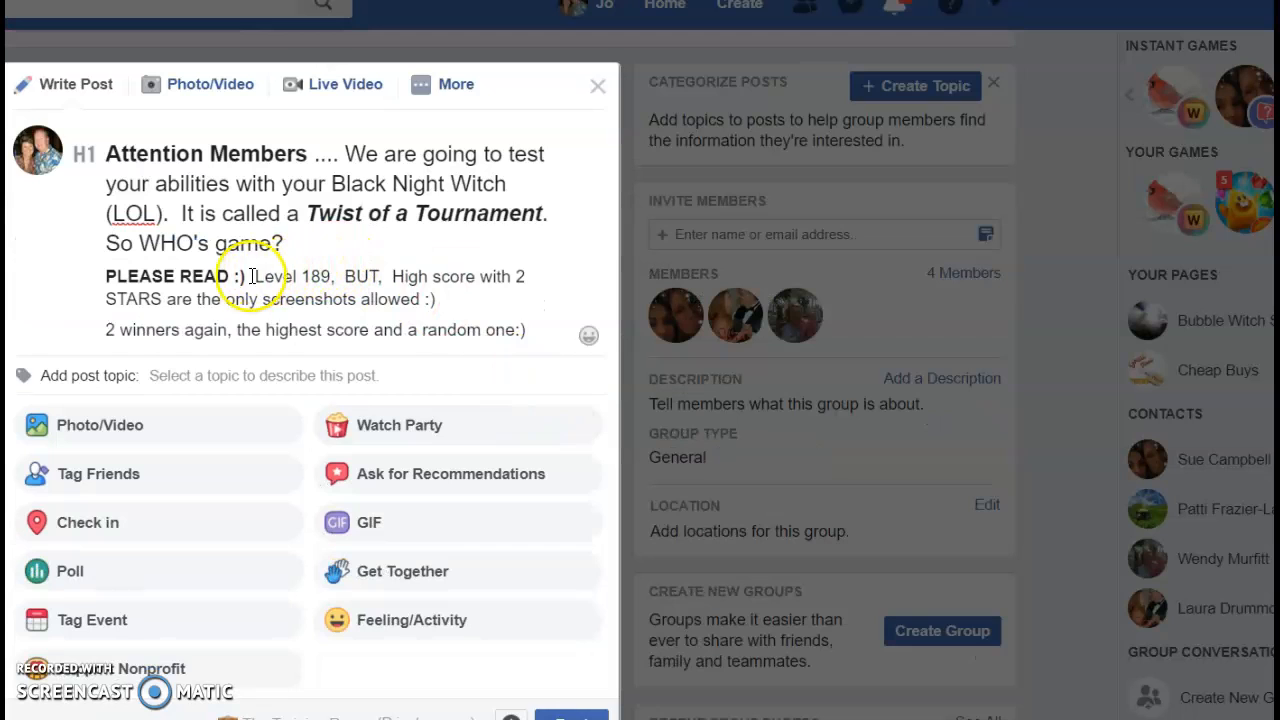
pyautogui.moveTo(229, 276); pyautogui.dragTo(145, 272)
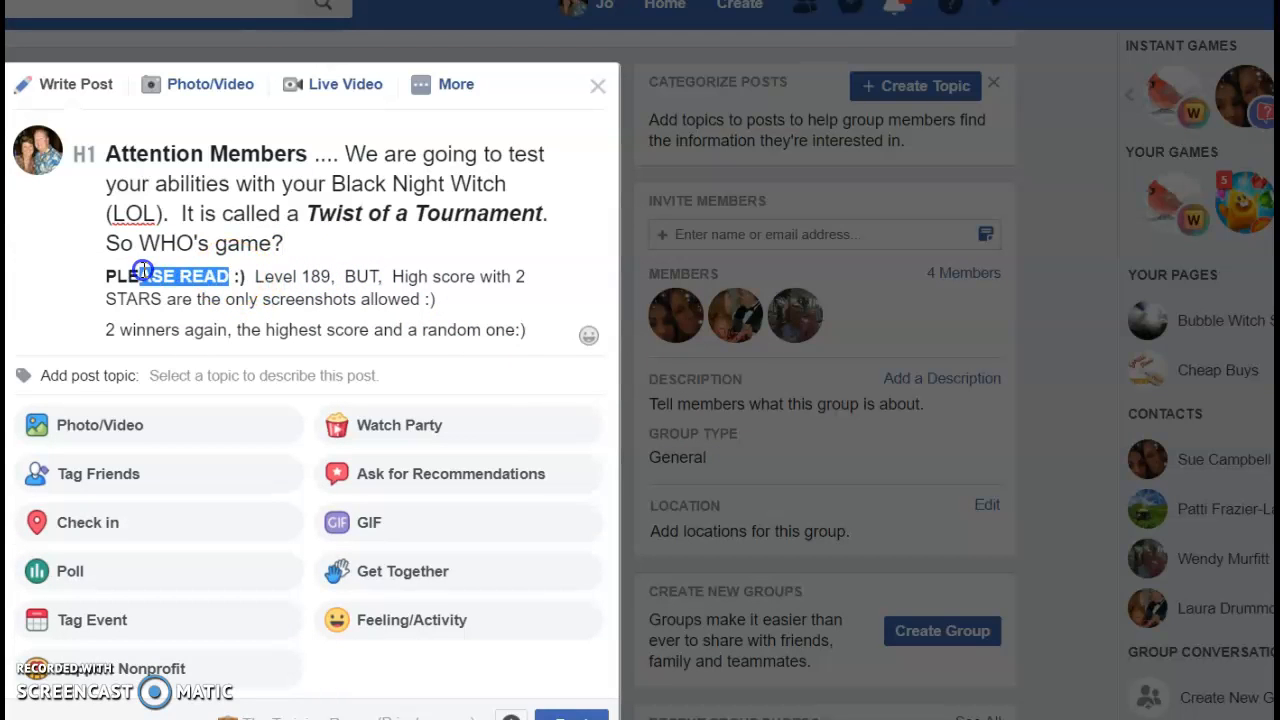
pyautogui.click(82, 277)
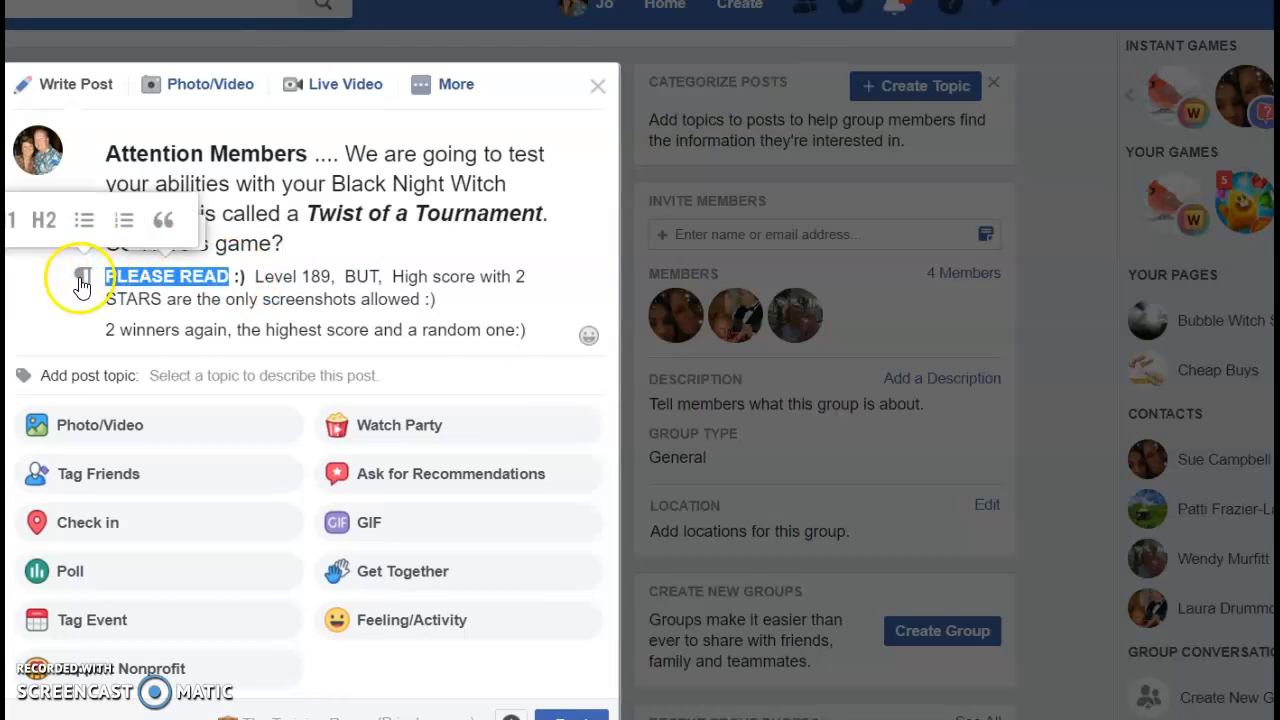
pyautogui.click(44, 222)
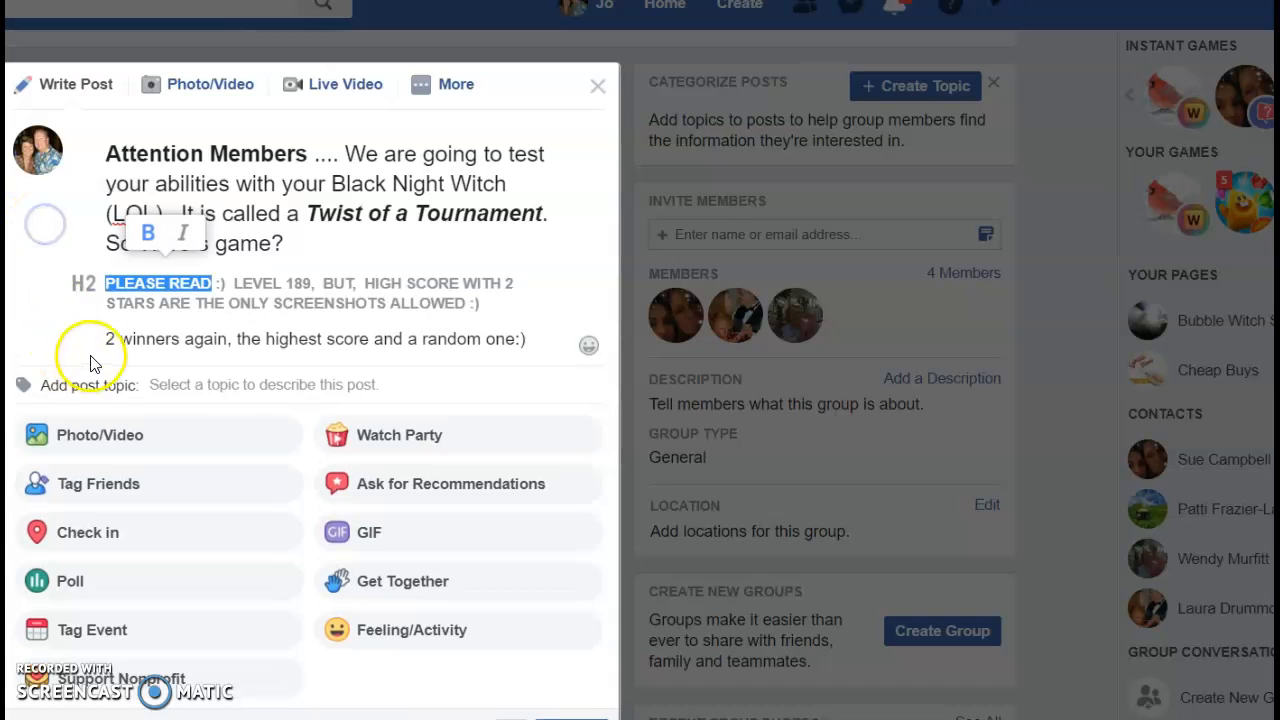
pyautogui.click(34, 316)
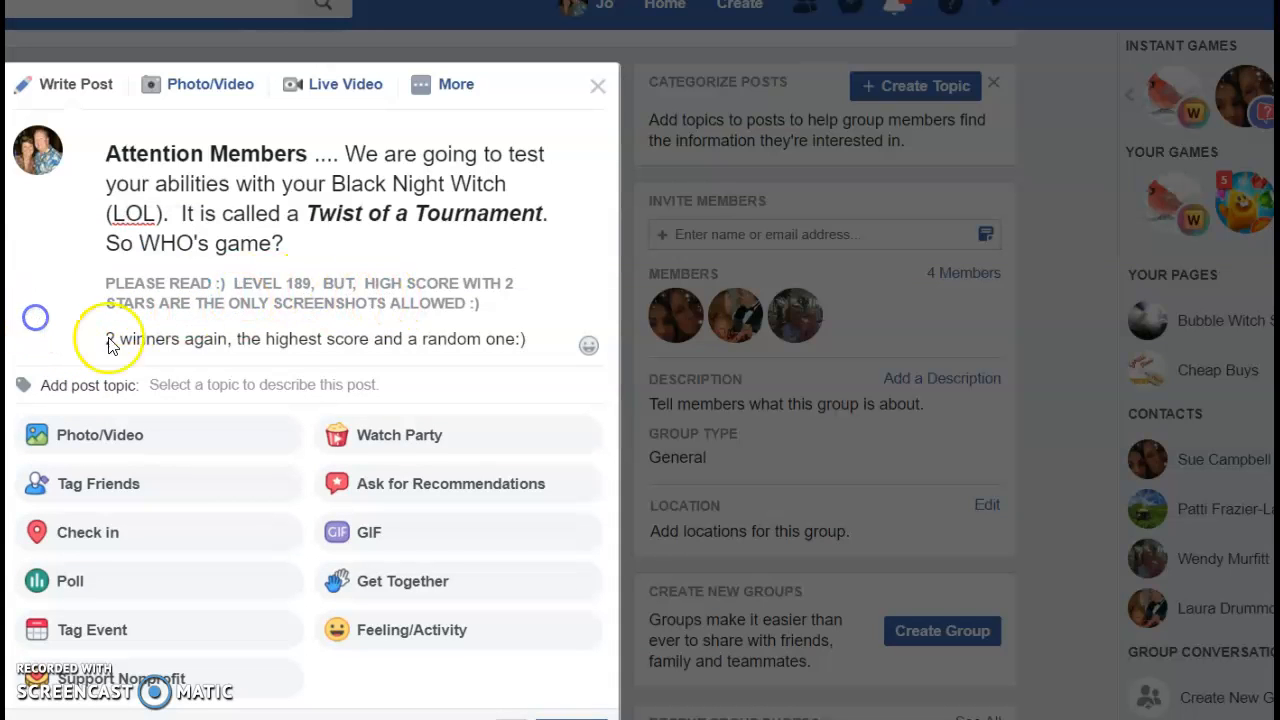
# Apply the H1 heading style to the paragraph beginning with "PLEASE READ :)"
pyautogui.moveTo(229, 283); pyautogui.dragTo(180, 280)
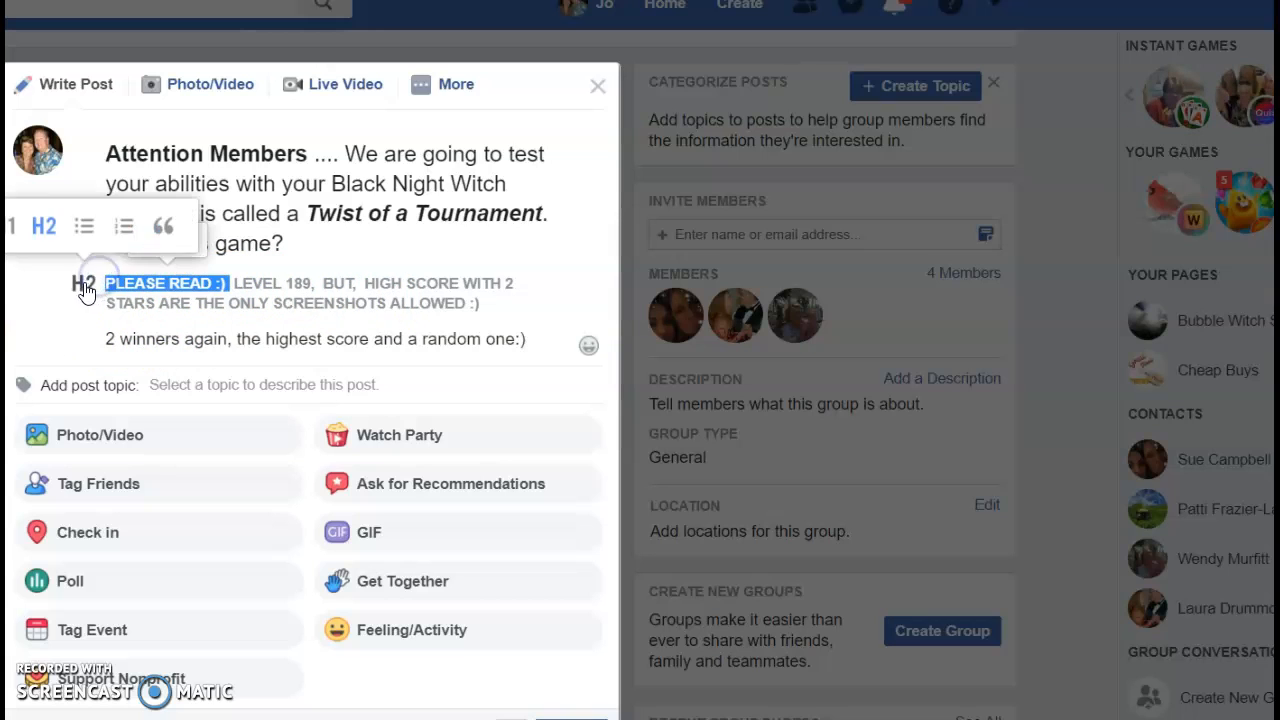
pyautogui.click(19, 229)
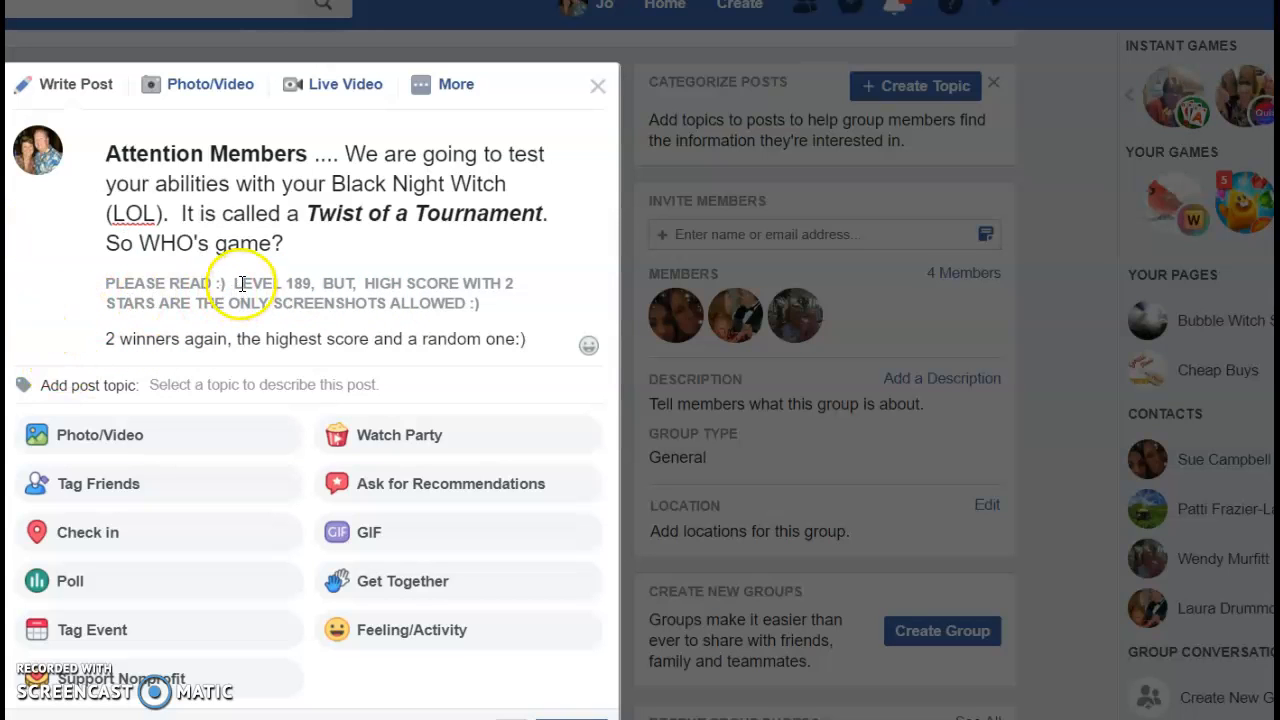
pyautogui.moveTo(226, 283); pyautogui.dragTo(126, 275)
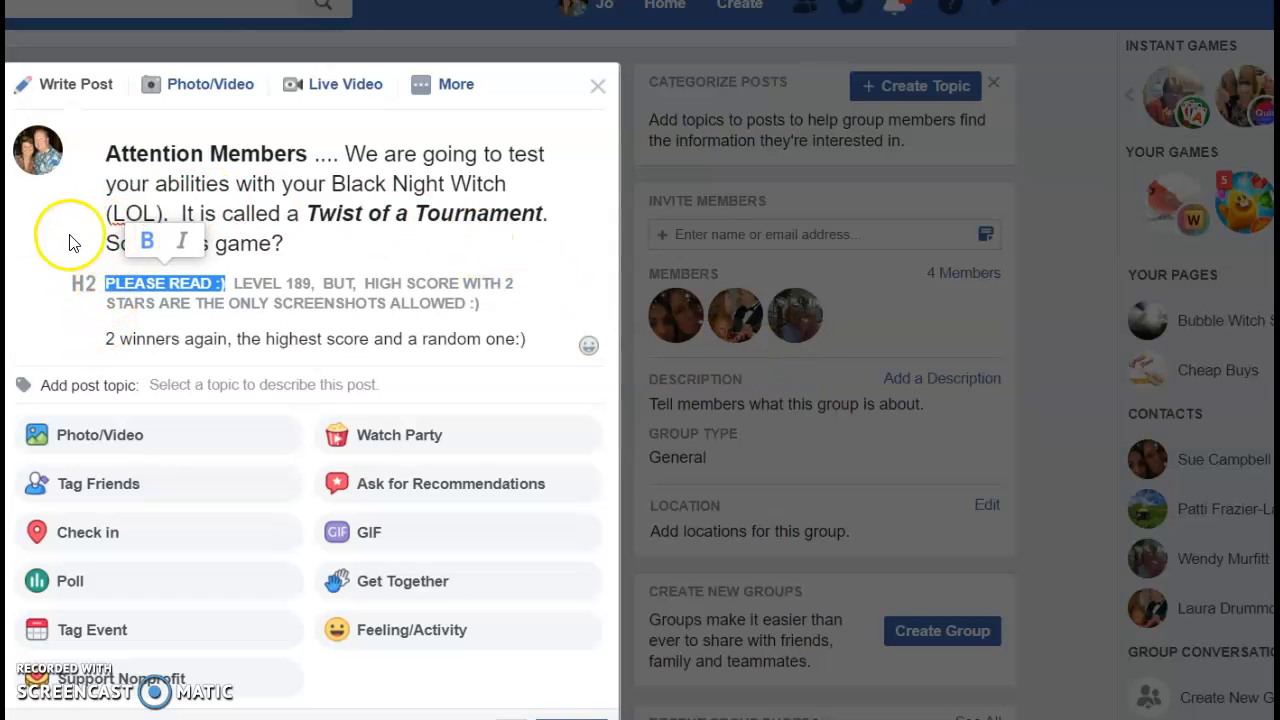
pyautogui.click(84, 285)
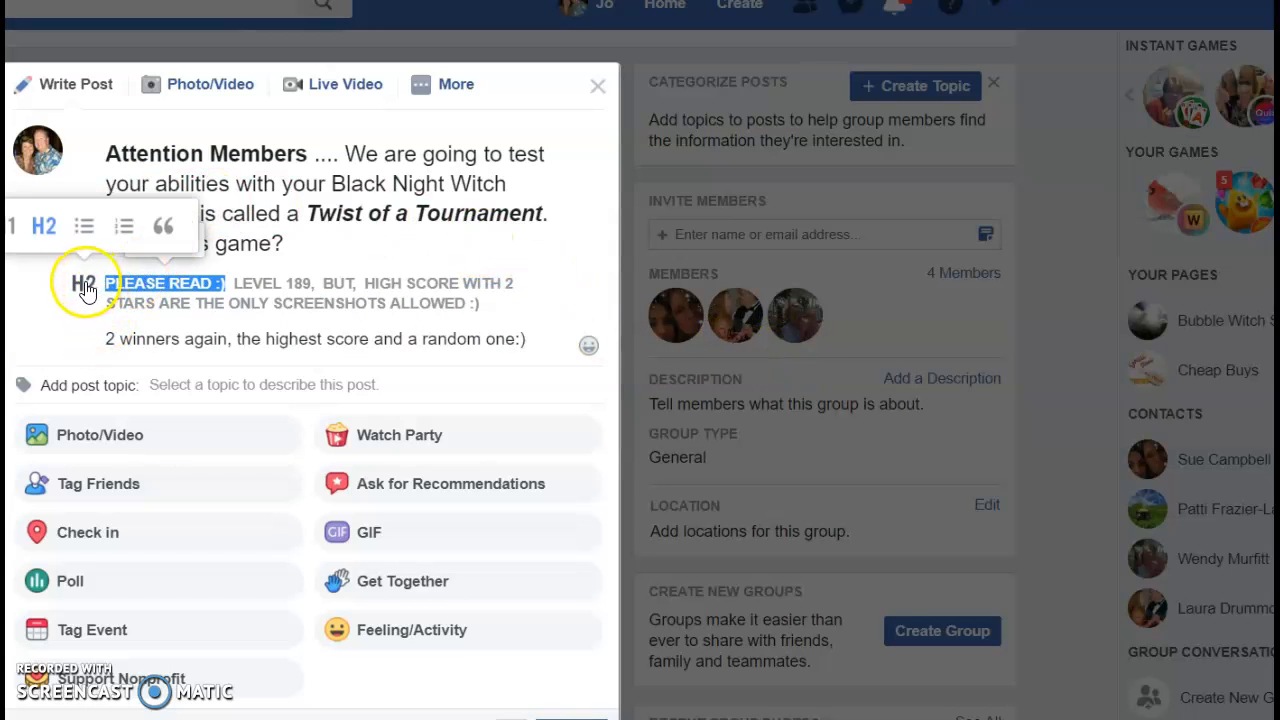
pyautogui.click(17, 230)
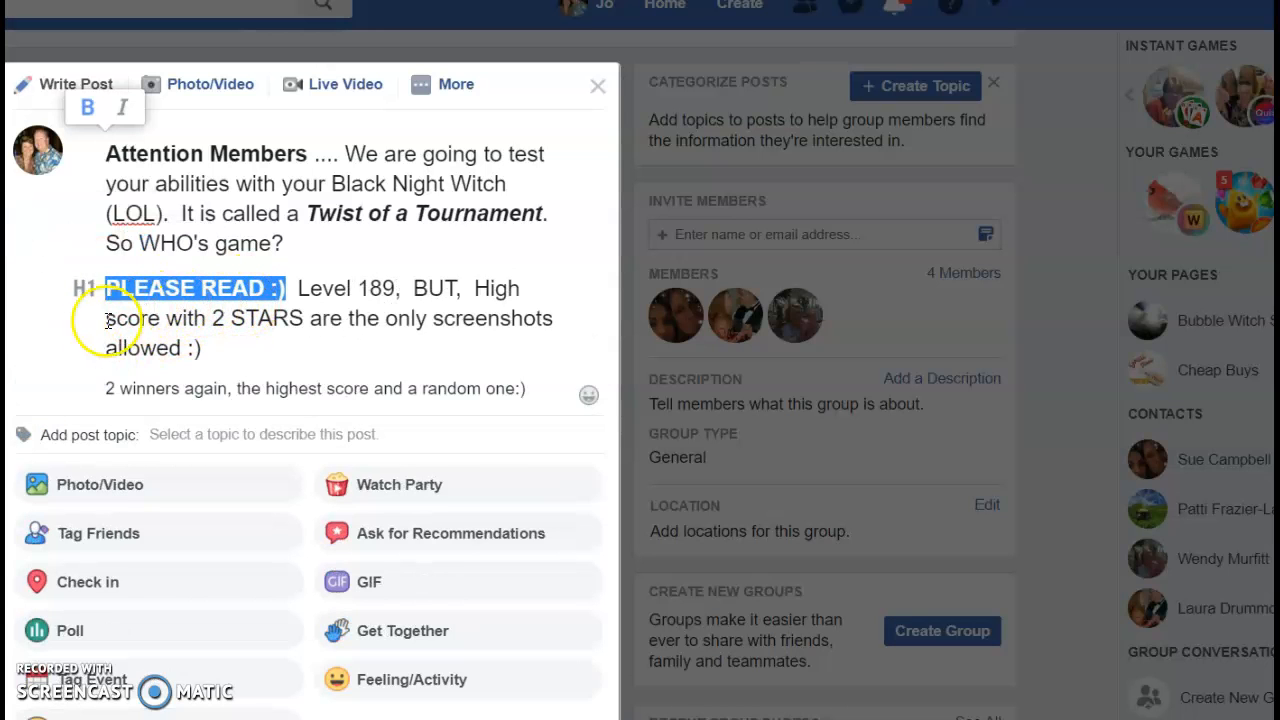
pyautogui.click(78, 290)
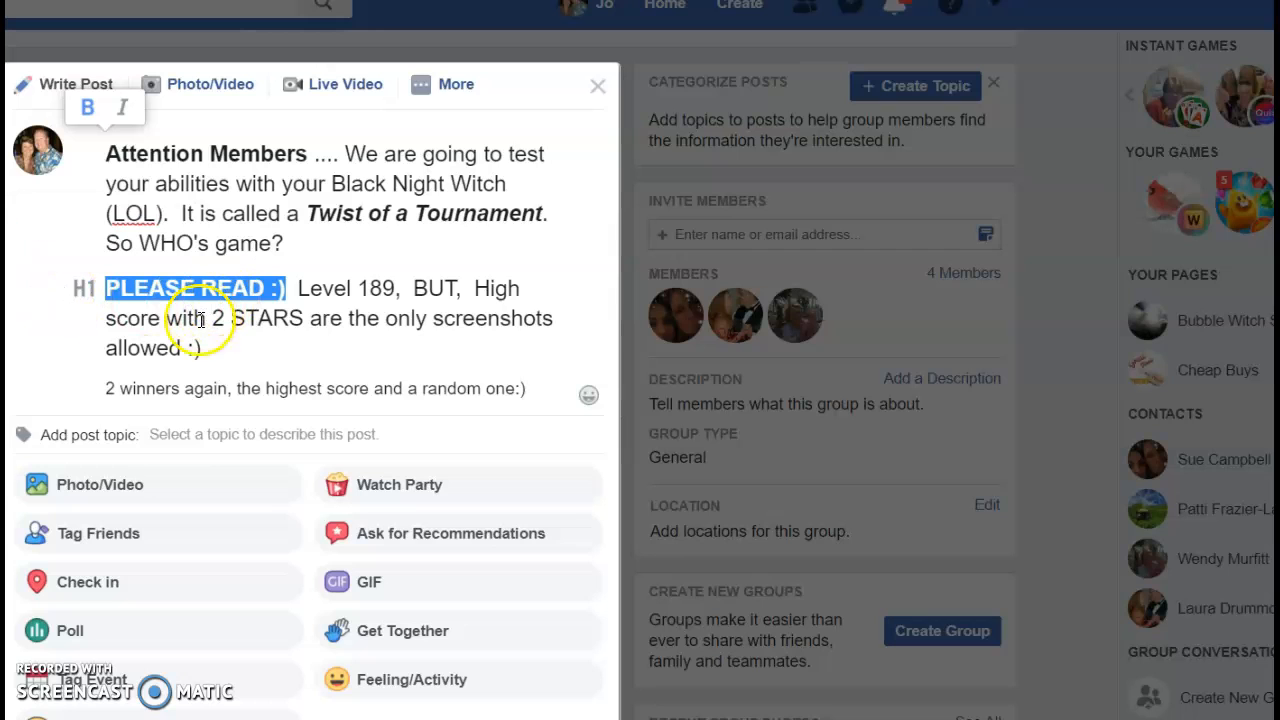
pyautogui.click(412, 363)
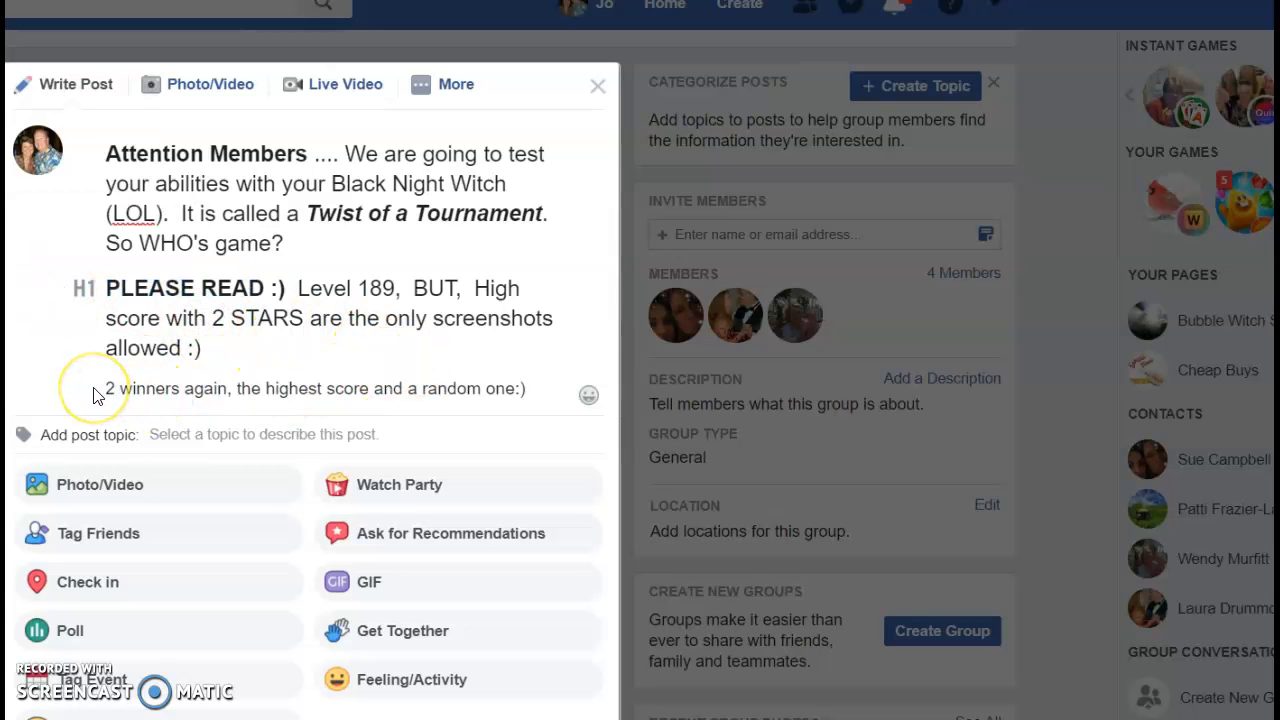
# Italicize the whole last line, "2 winners again, the highest score and a random one:)"
pyautogui.moveTo(108, 387); pyautogui.dragTo(526, 387)
pyautogui.click(331, 345)
pyautogui.click(578, 244)
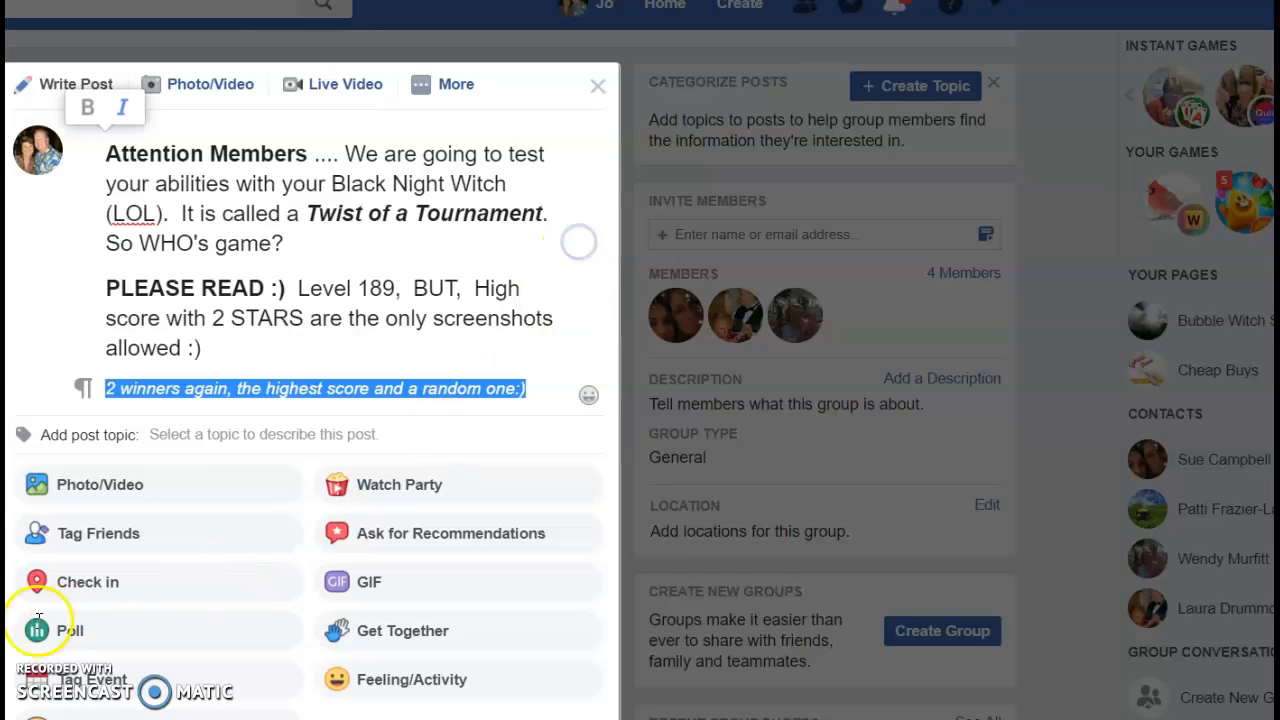
pyautogui.click(42, 329)
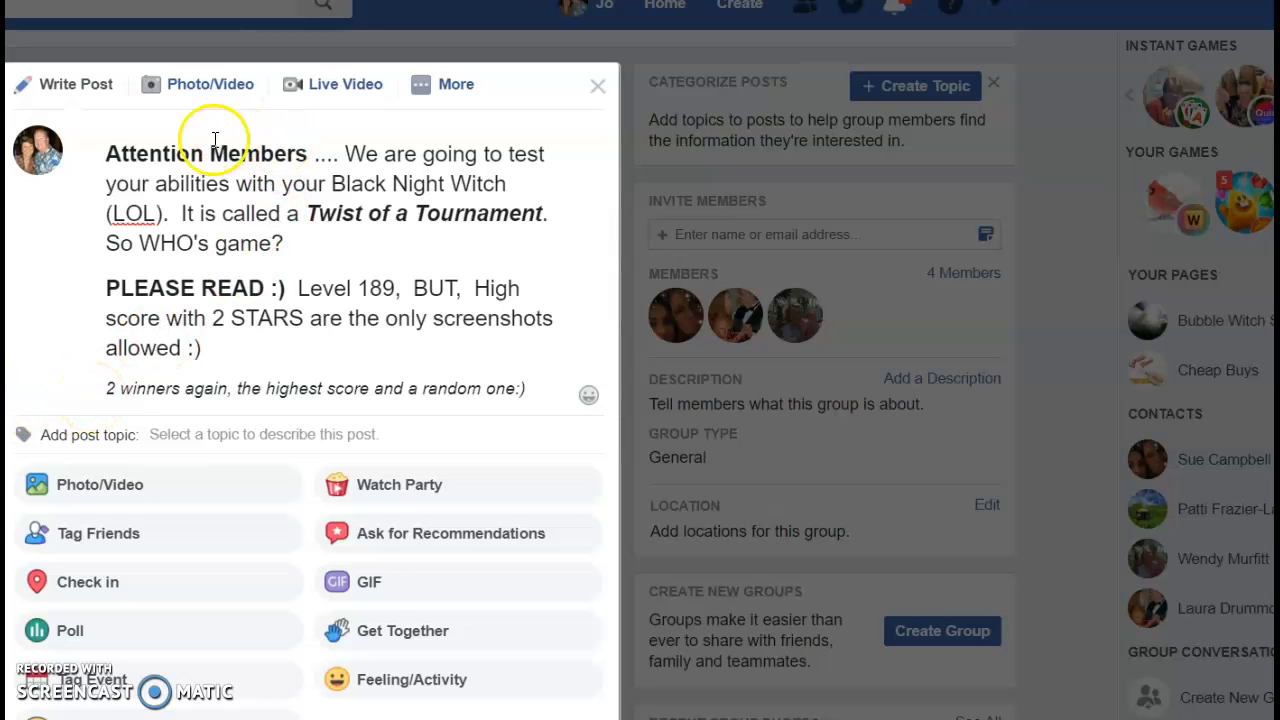
# Turn the "Attention Members" and "PLEASE READ :)" paragraphs into bulleted list items
pyautogui.click(108, 149)
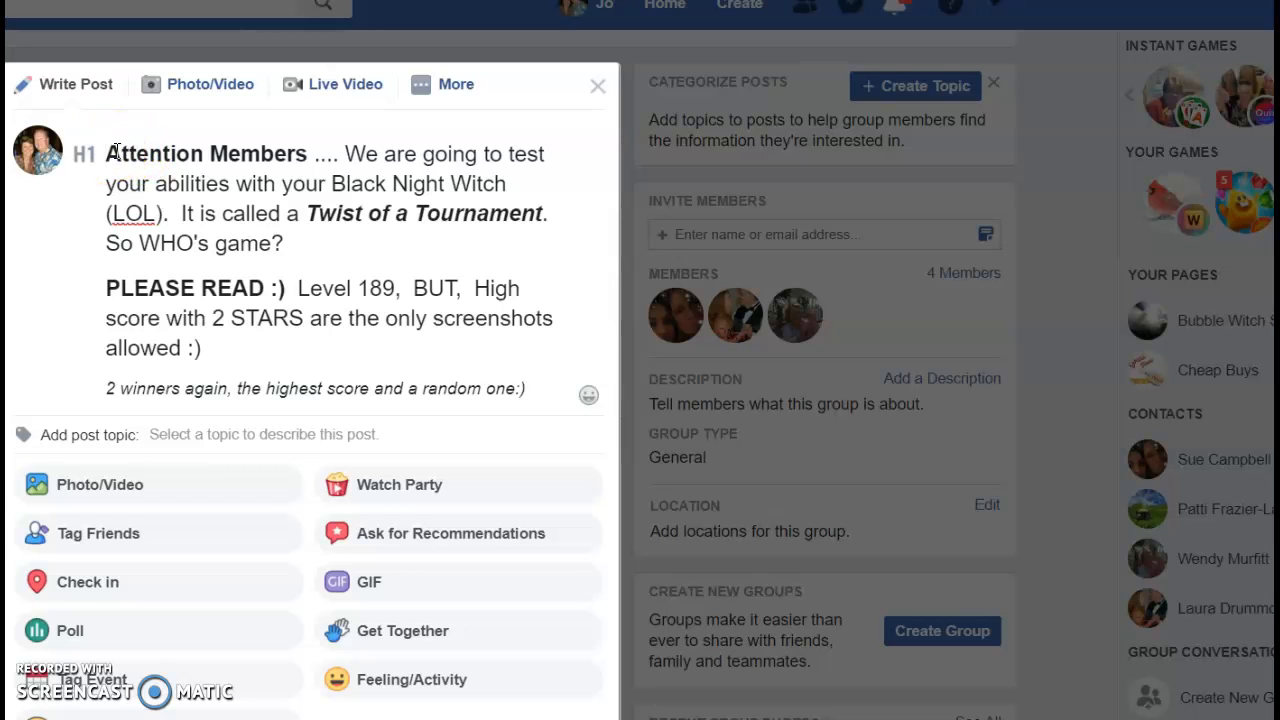
pyautogui.click(88, 157)
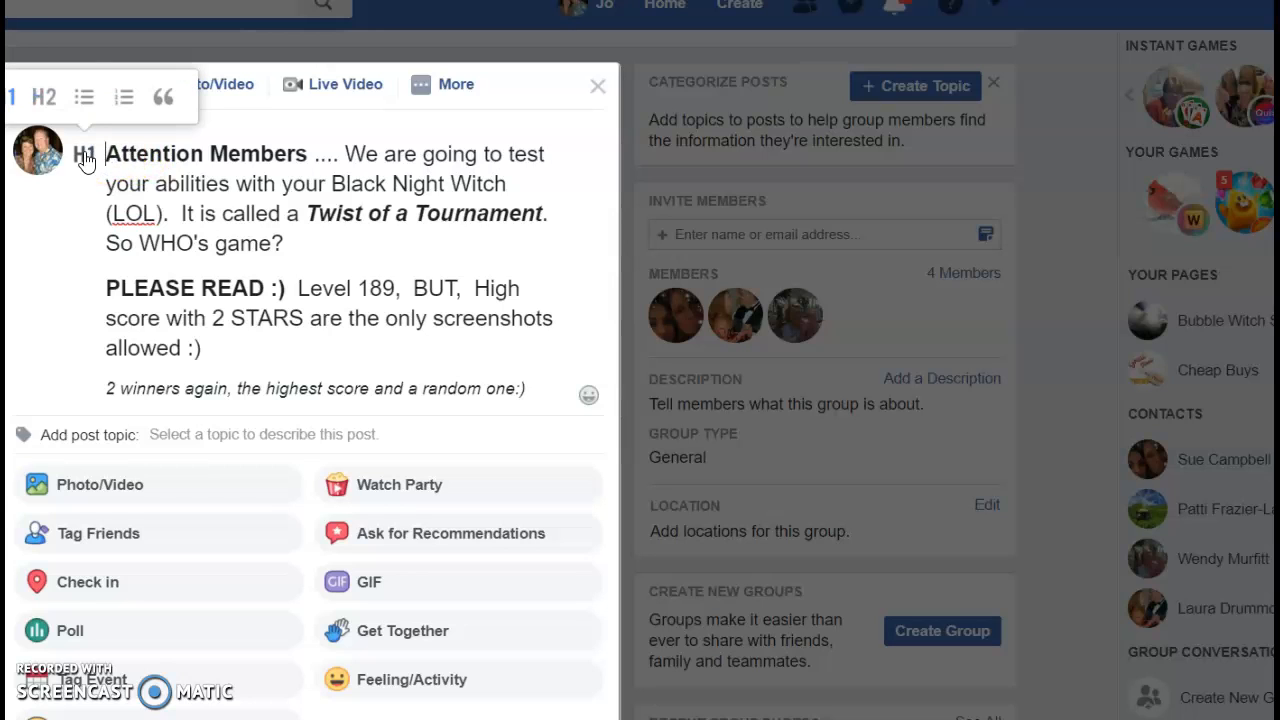
pyautogui.click(85, 98)
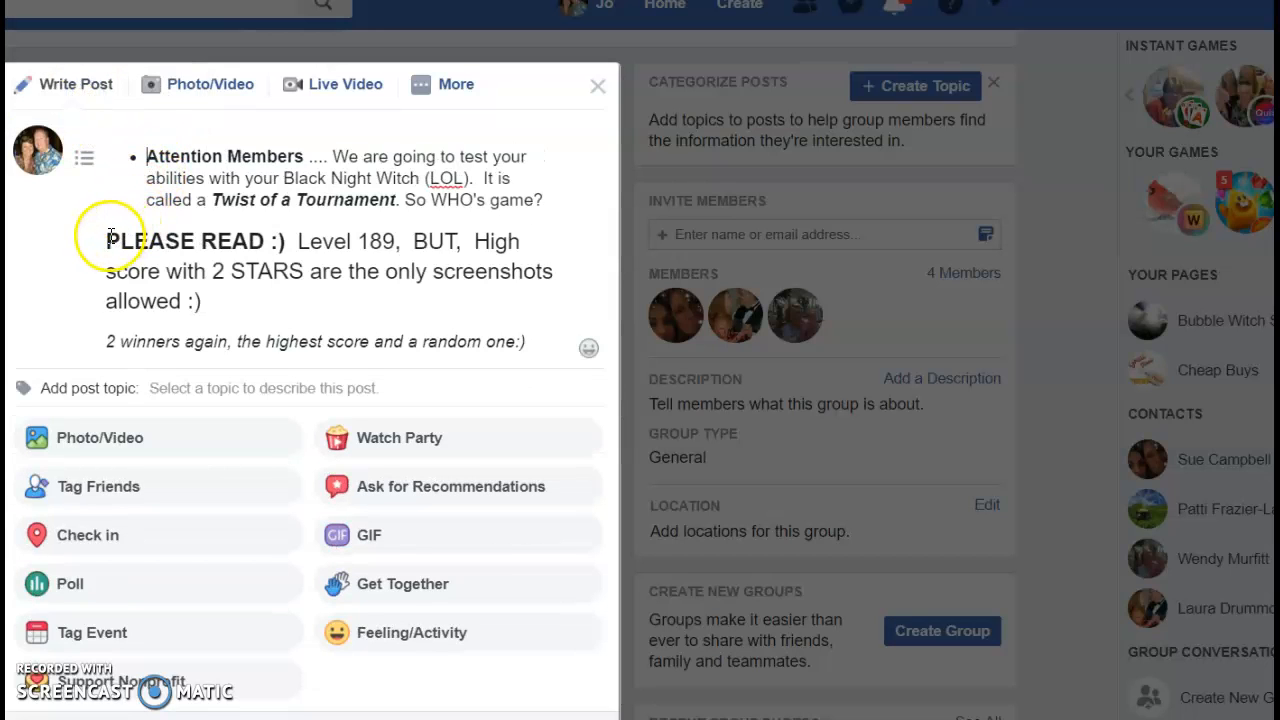
pyautogui.moveTo(100, 240); pyautogui.dragTo(283, 241)
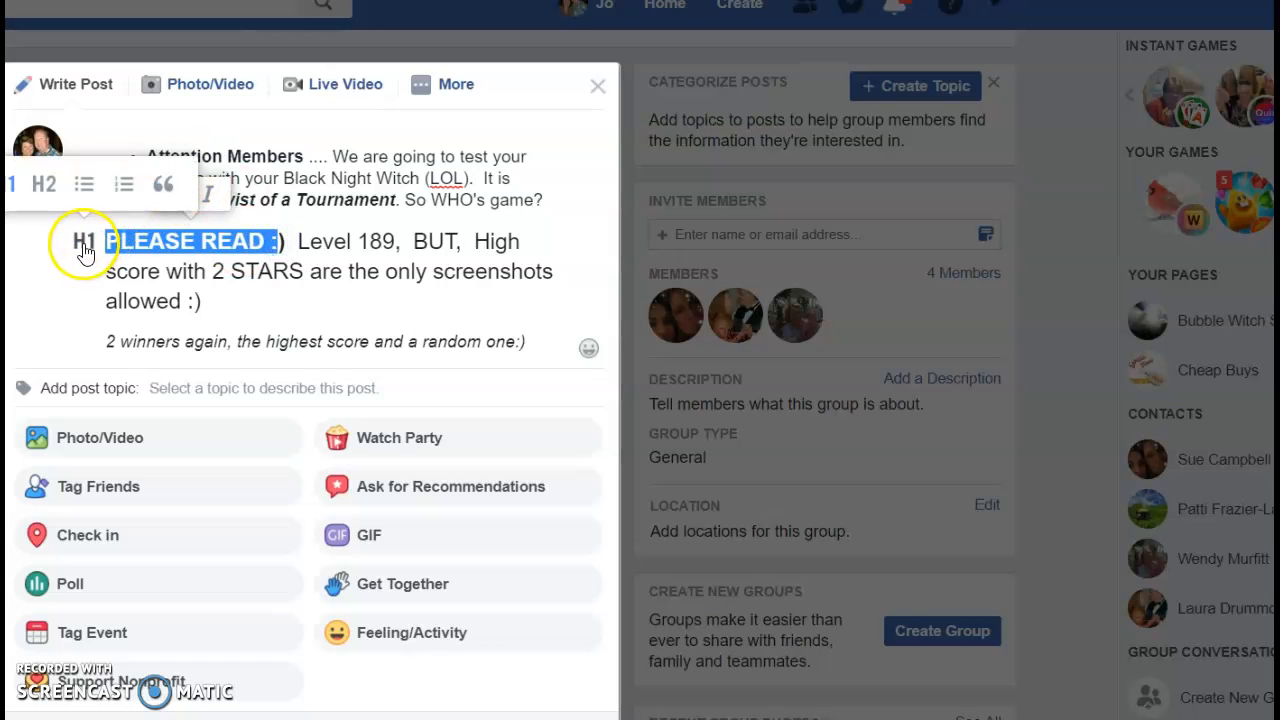
pyautogui.click(84, 183)
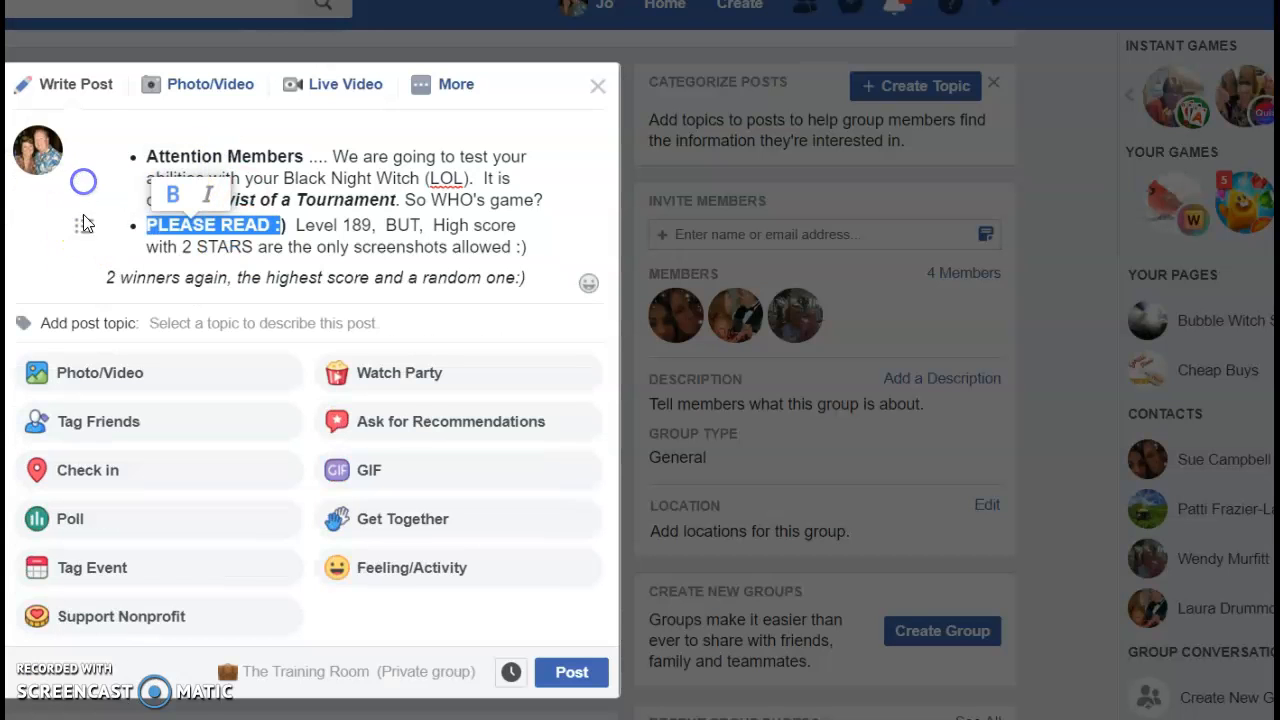
# Turn the italic "2 winners again" line into a bulleted list item
pyautogui.click(110, 280)
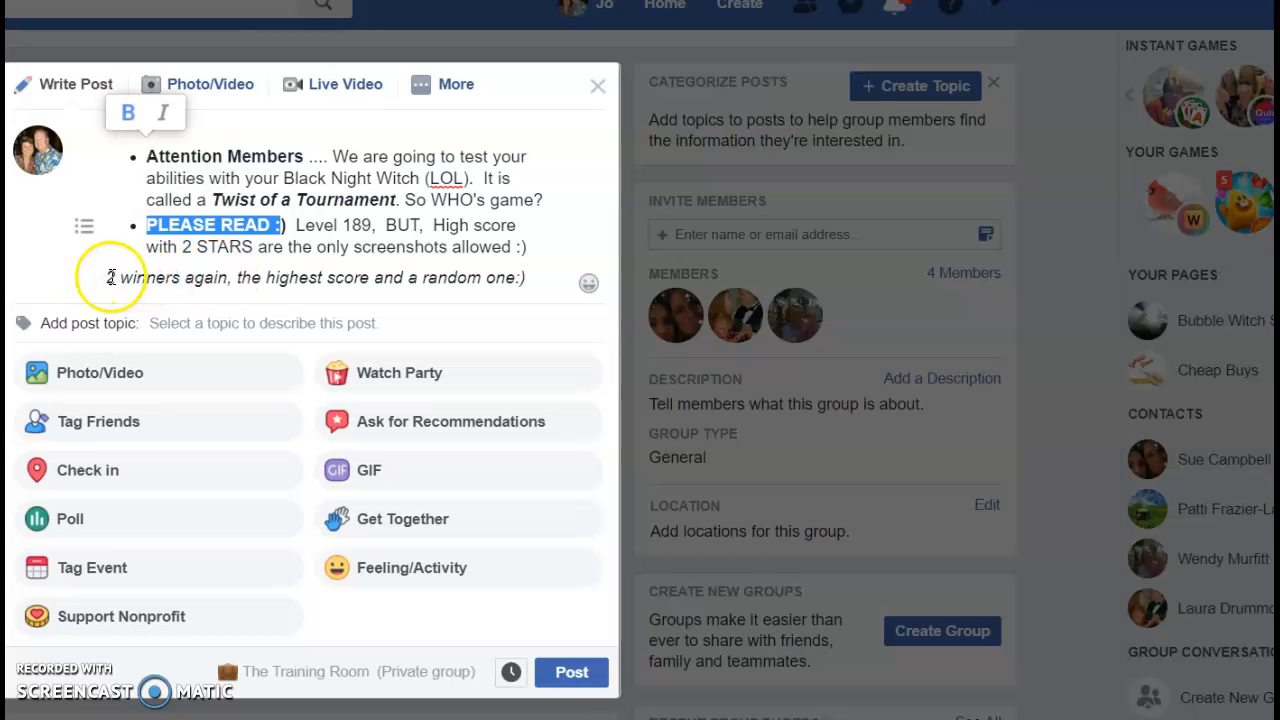
pyautogui.click(110, 277)
pyautogui.moveTo(110, 277); pyautogui.dragTo(220, 283)
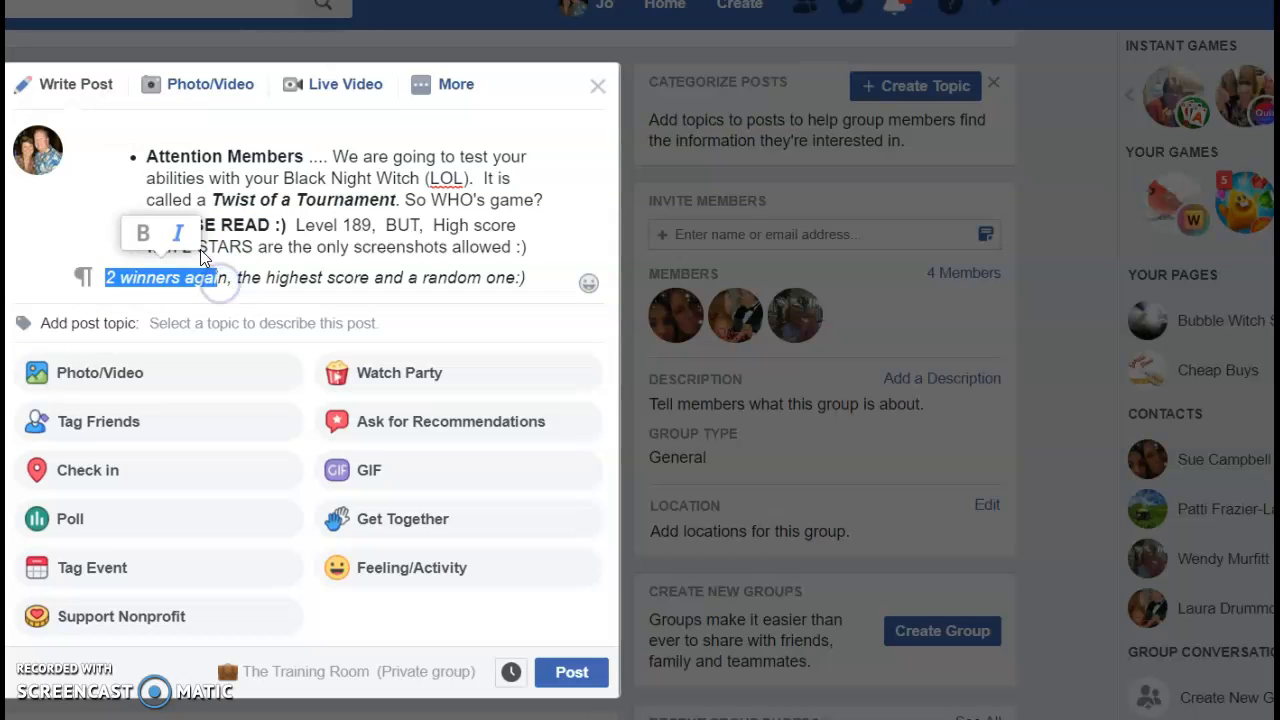
pyautogui.click(82, 277)
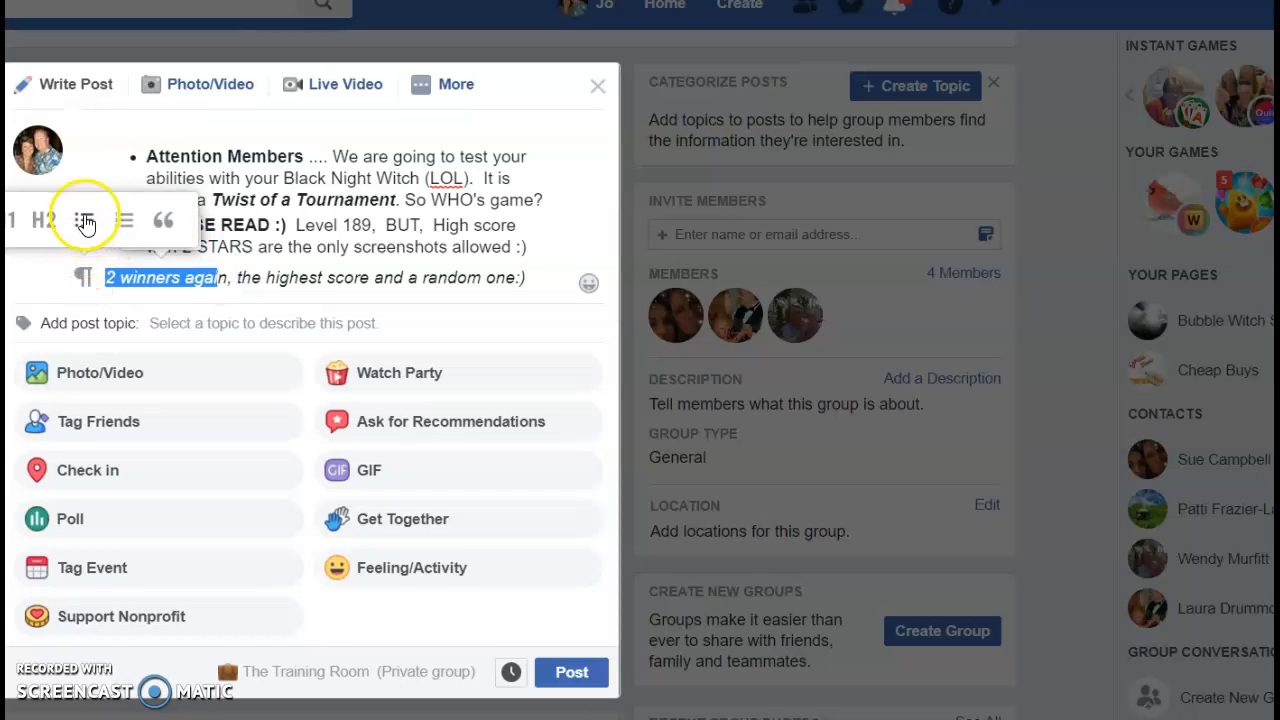
pyautogui.click(85, 221)
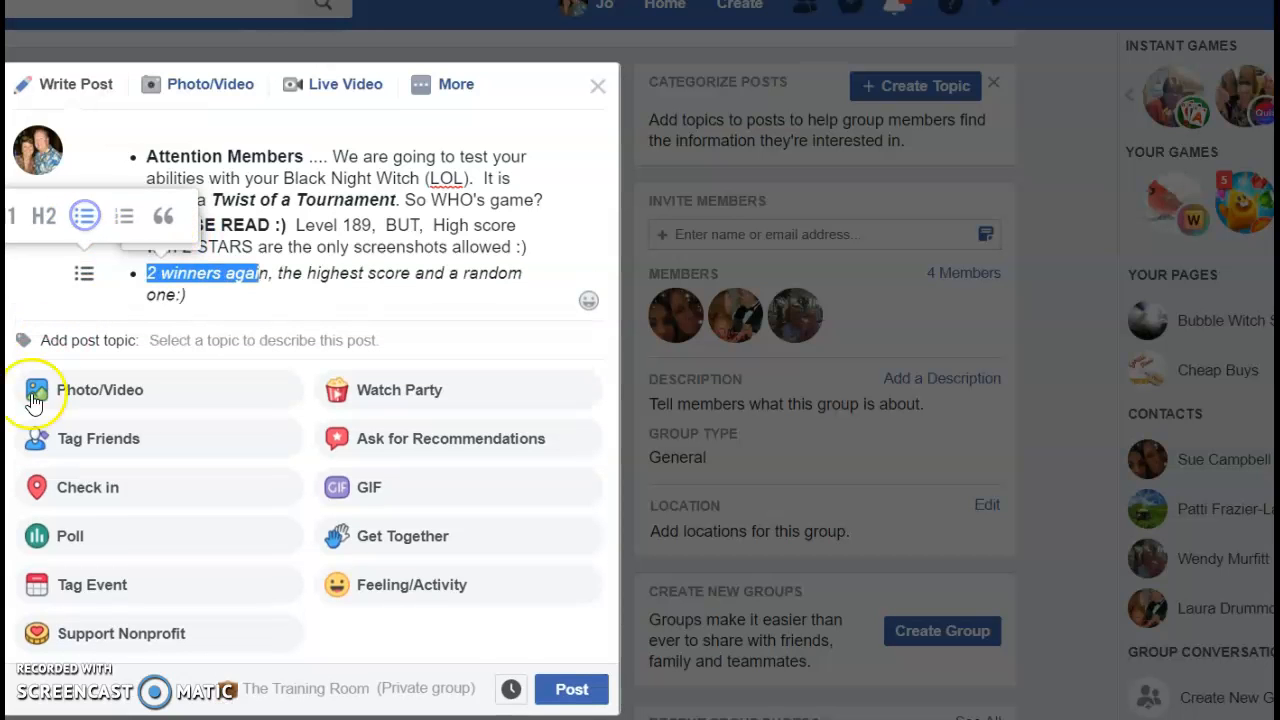
pyautogui.click(541, 100)
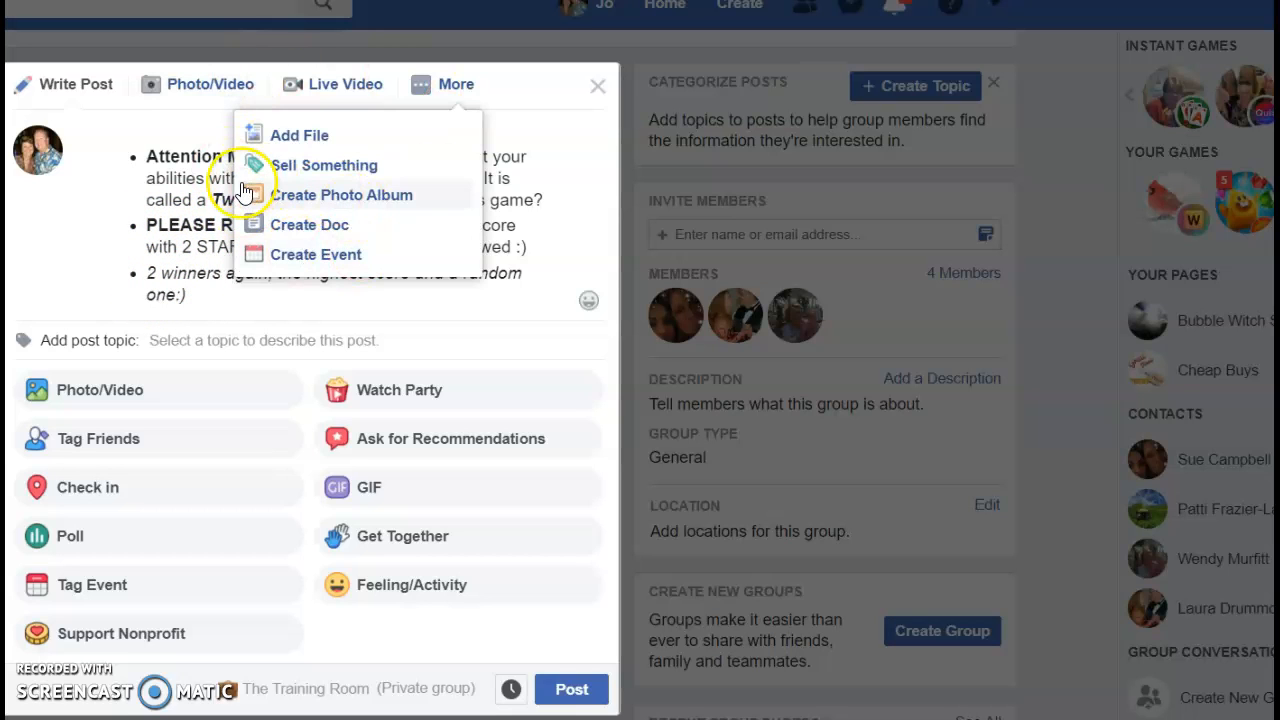
# Switch the "Attention Members" paragraph to the H1 heading style and back to a bulleted list item
pyautogui.click(147, 155)
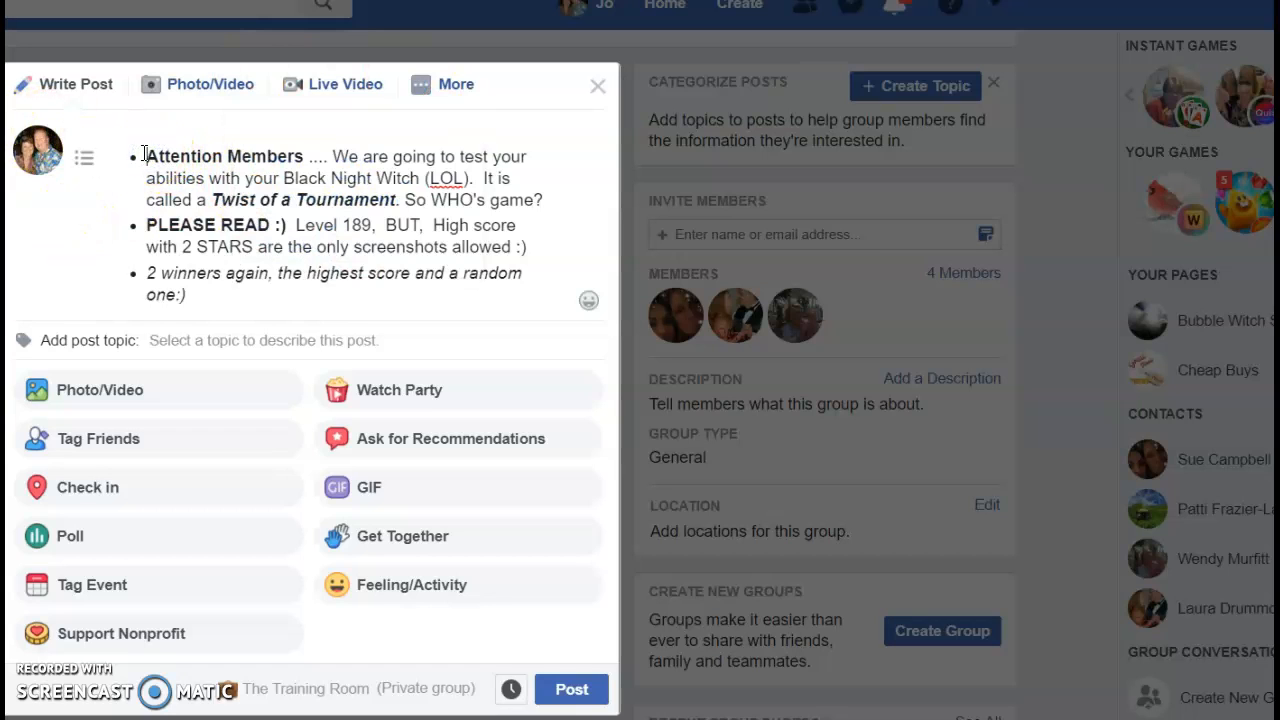
pyautogui.moveTo(86, 176)
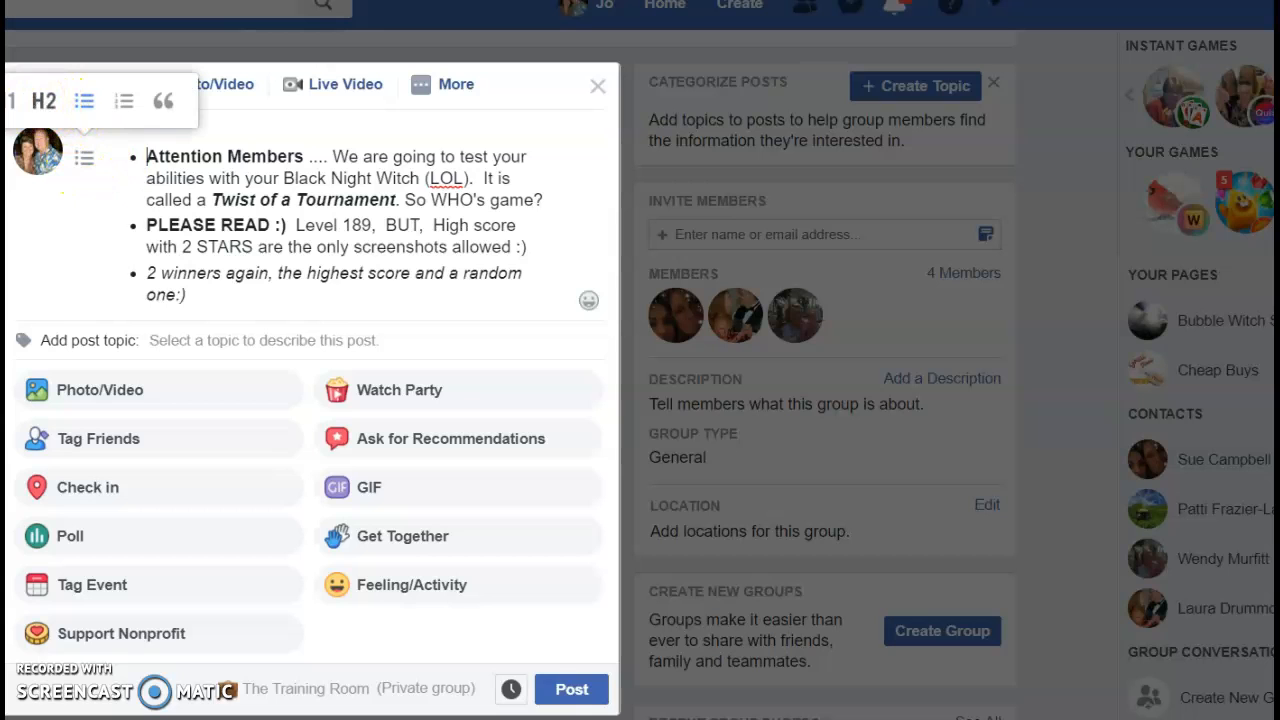
pyautogui.click(13, 101)
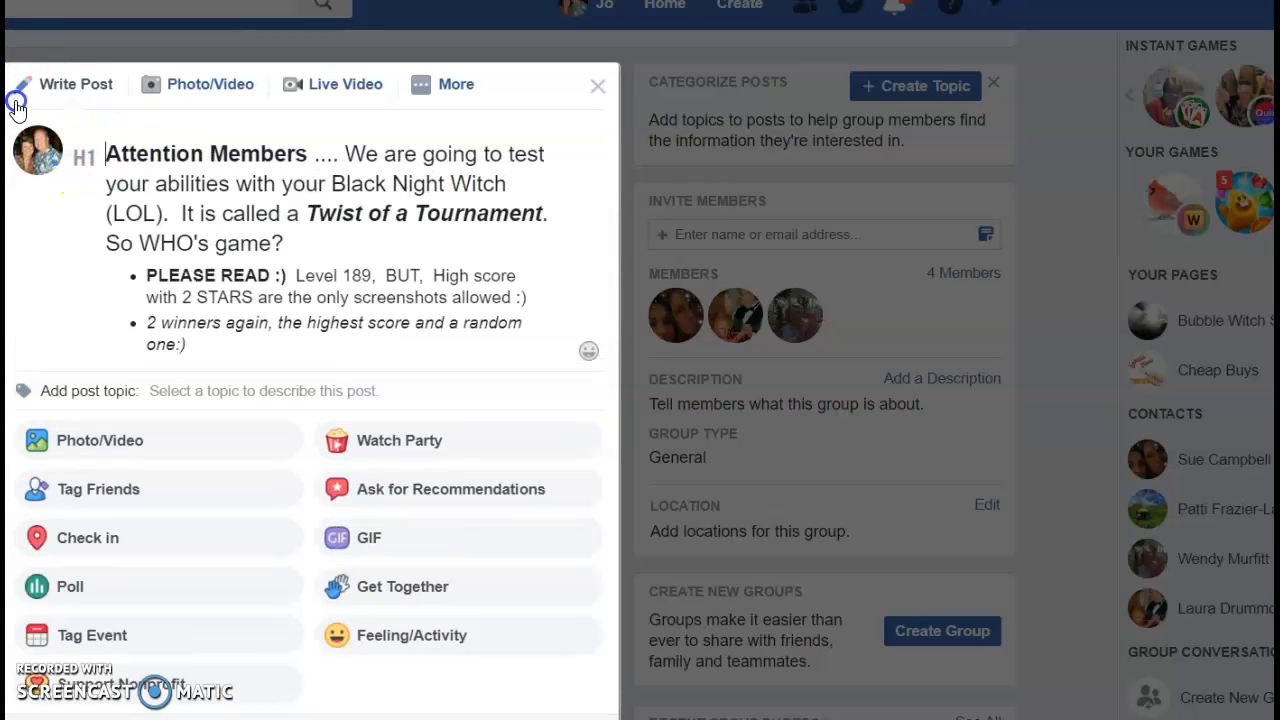
pyautogui.moveTo(86, 158)
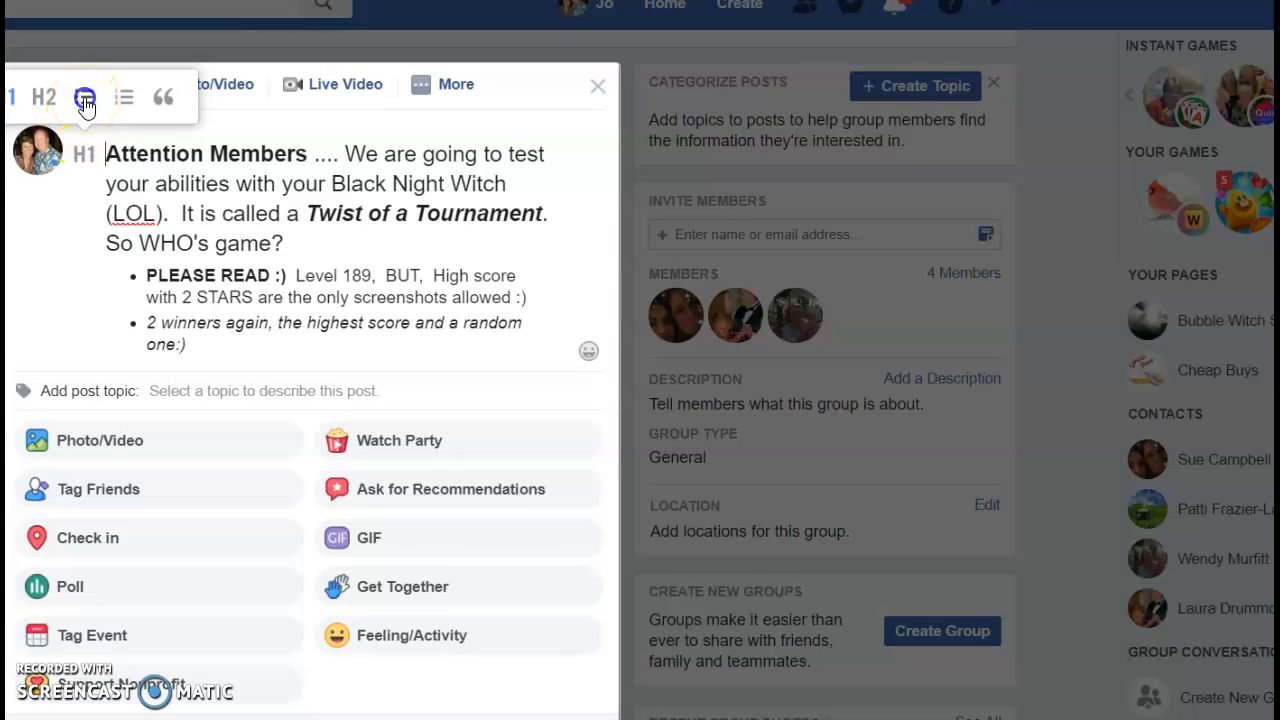
pyautogui.click(85, 100)
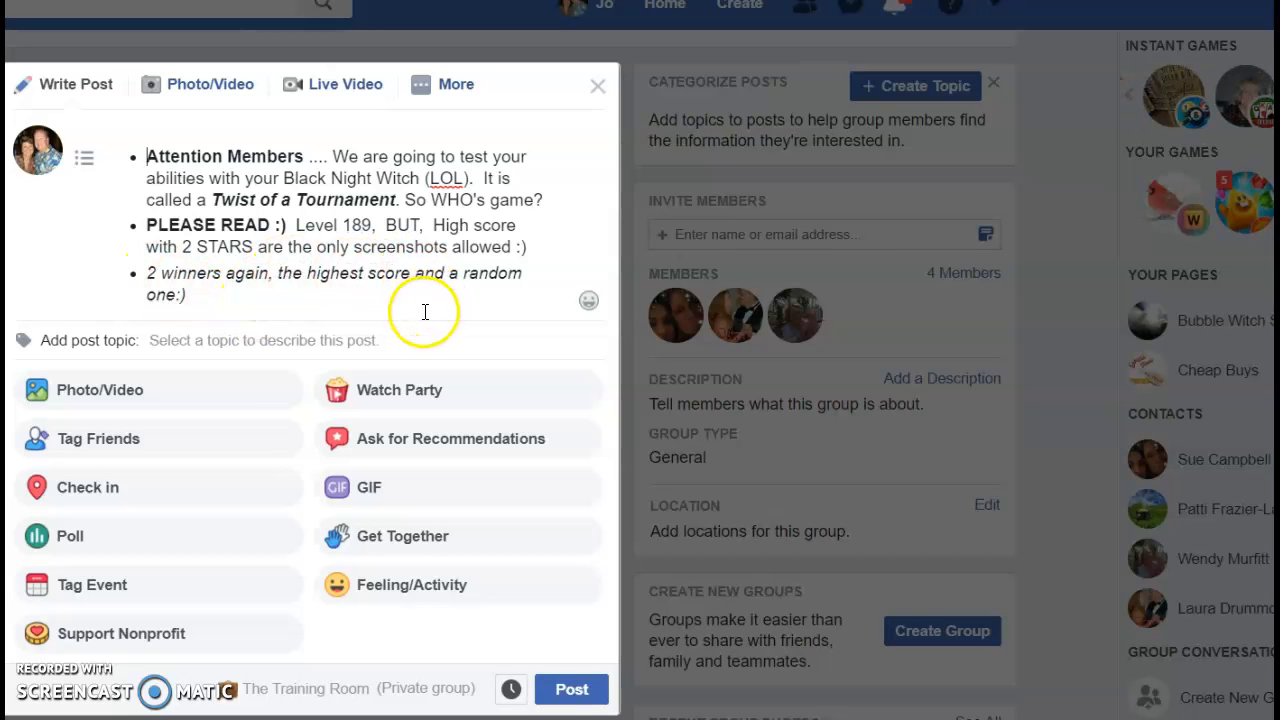
# Make the word "BUT" bold in the second bullet
pyautogui.doubleClick(400, 224)
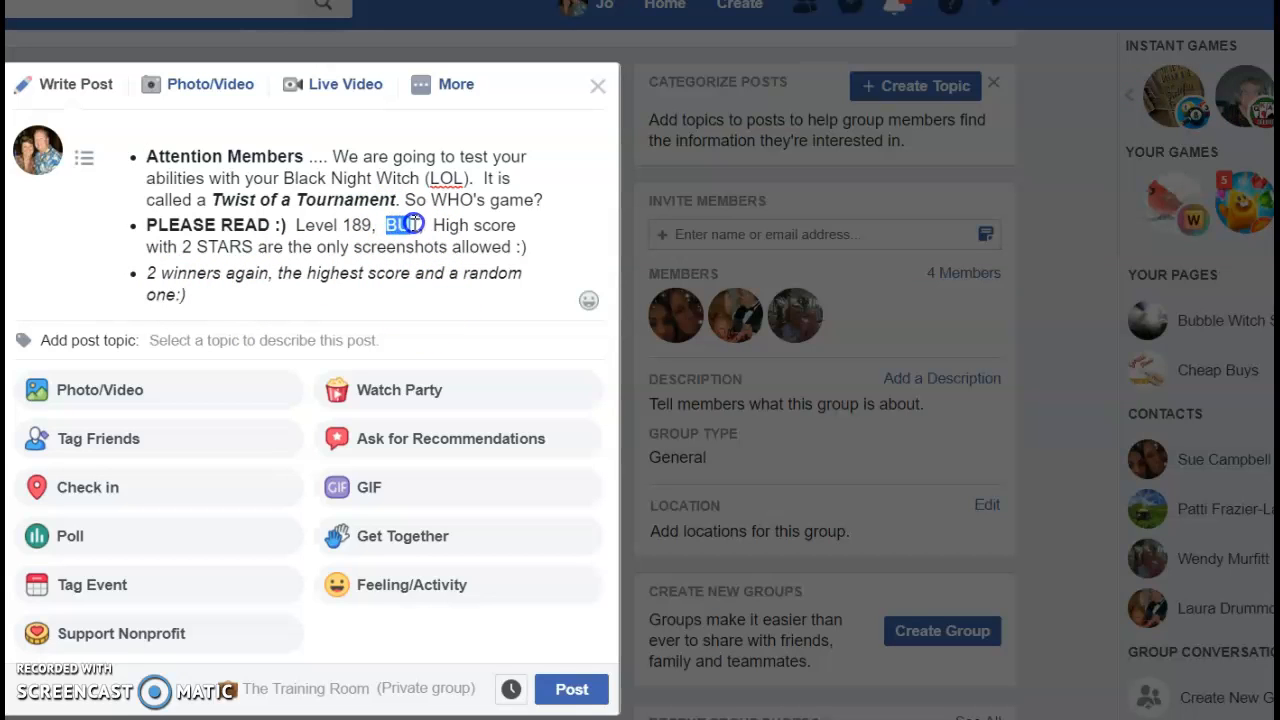
pyautogui.click(384, 181)
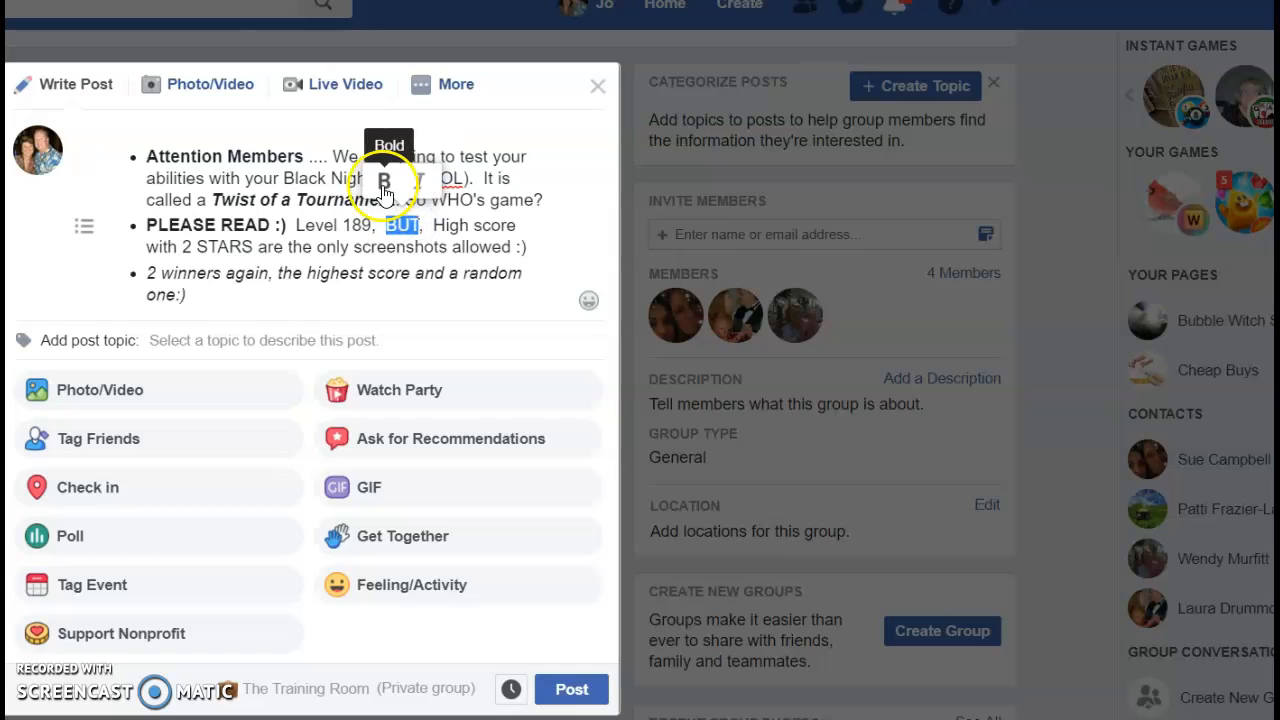
pyautogui.click(456, 301)
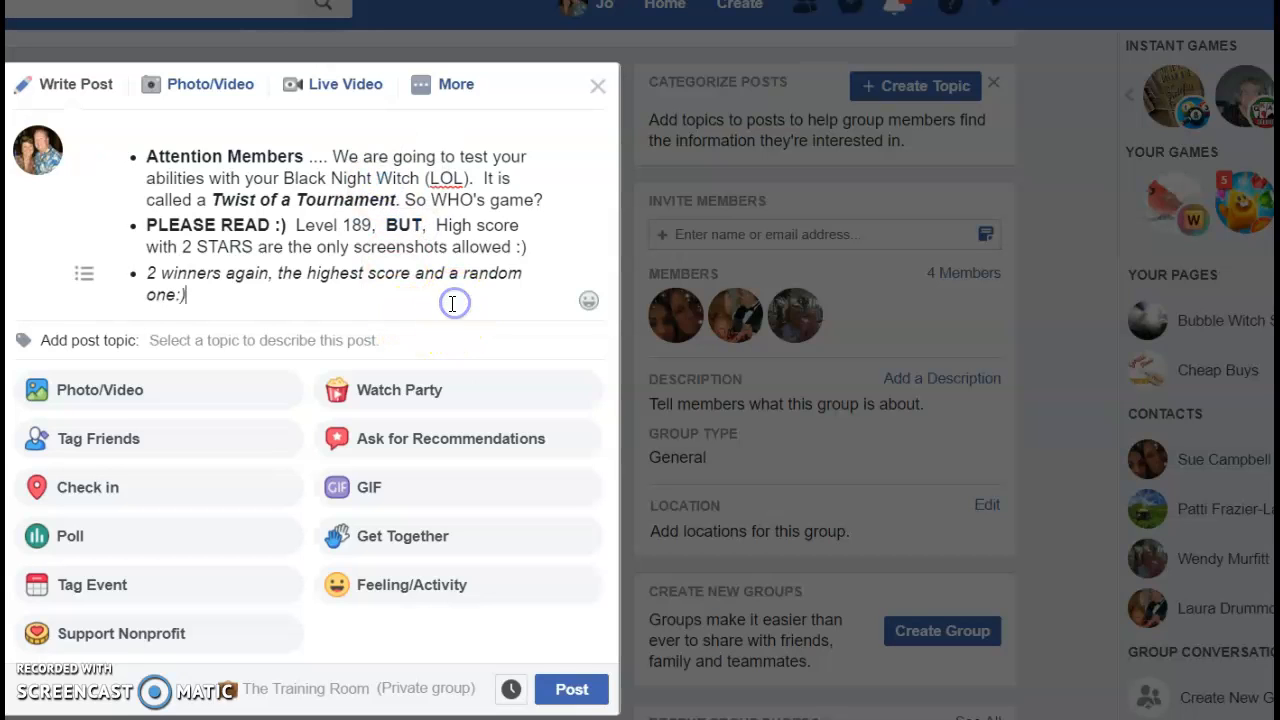